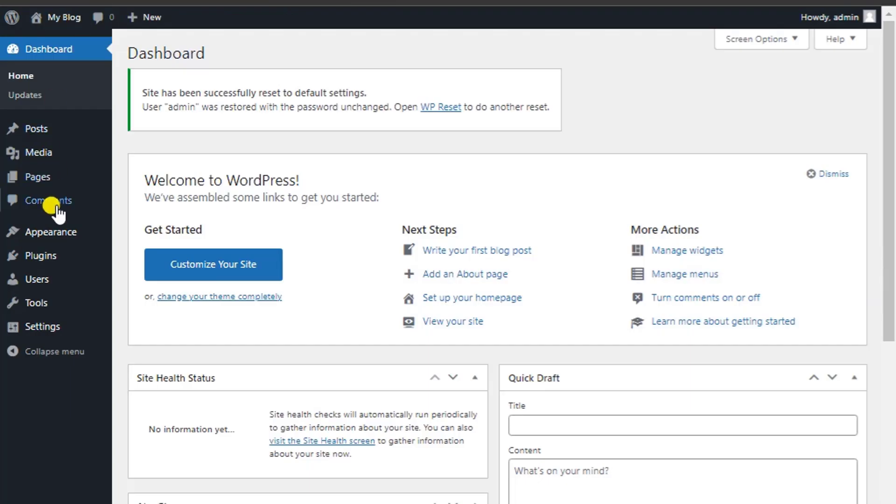
mouse_move(49, 304)
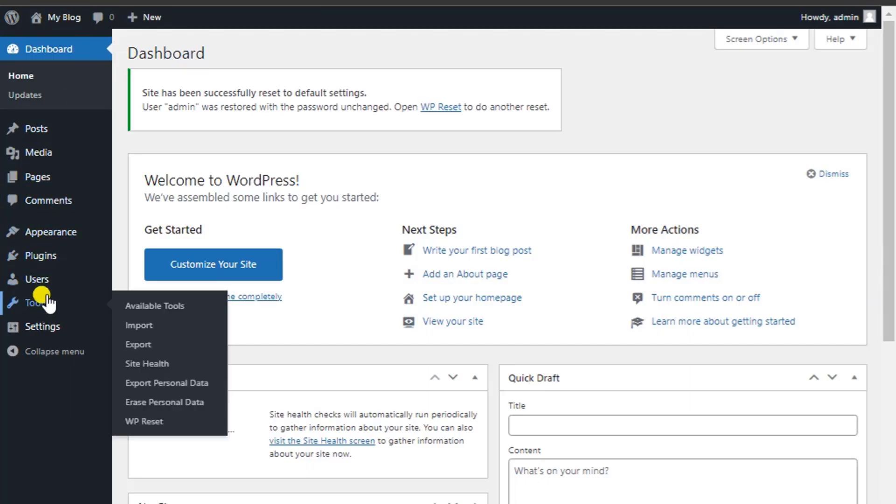
left_click(46, 264)
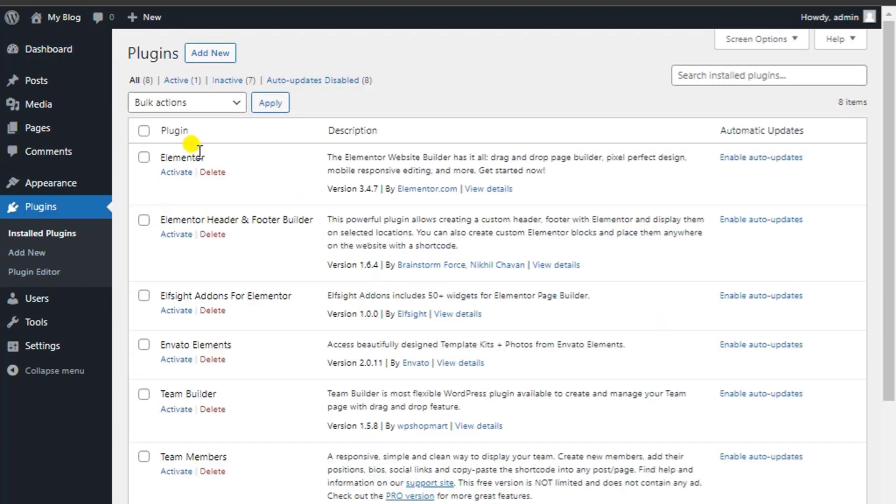
left_click(226, 55)
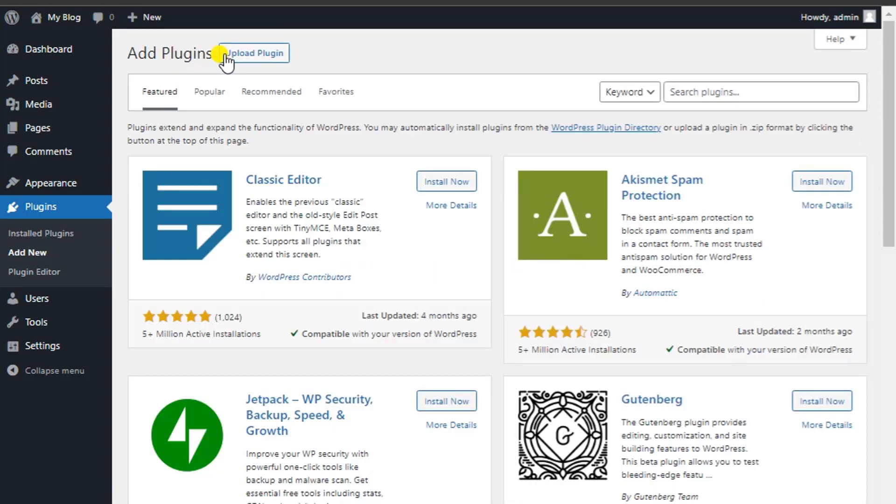
left_click(684, 97)
type("c")
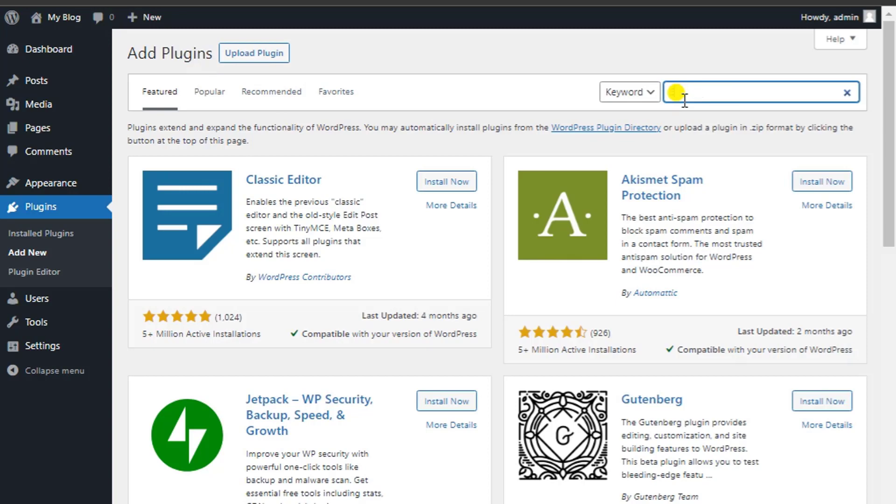
type("r")
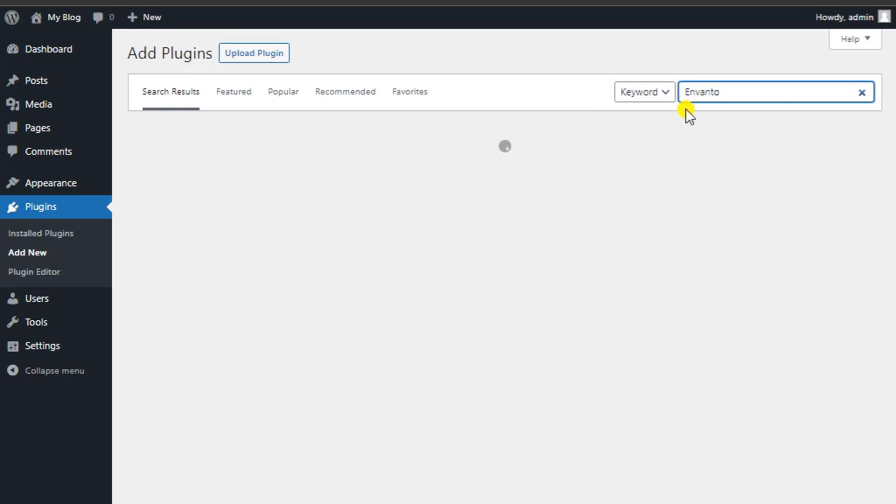
key("BackSpace")
key("BackSpace")
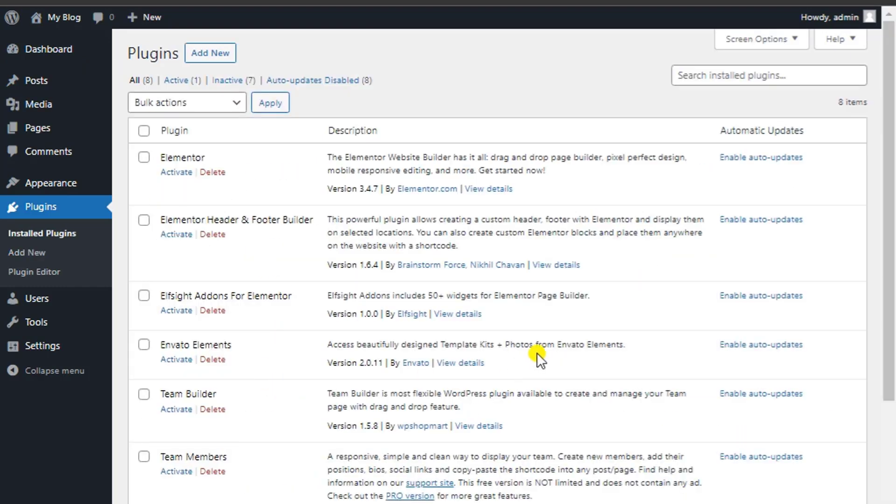
Step: Search the plugins available to add for "envato"
left_click(209, 52)
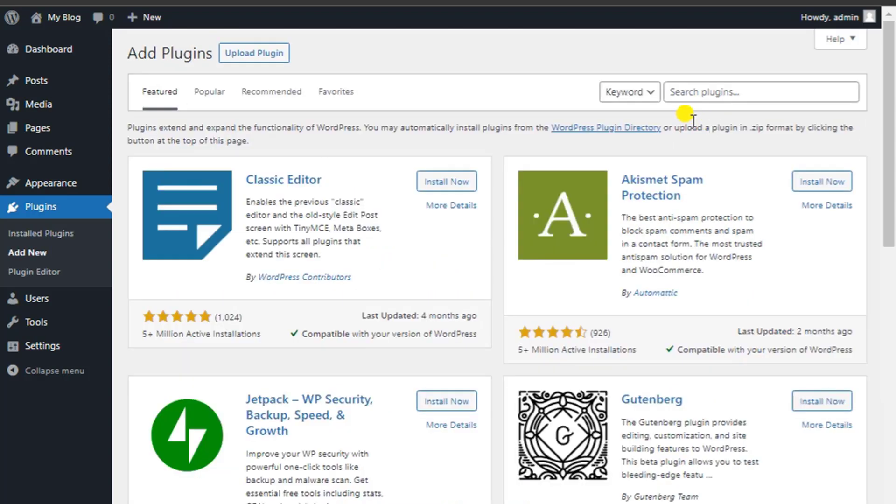
left_click(690, 93)
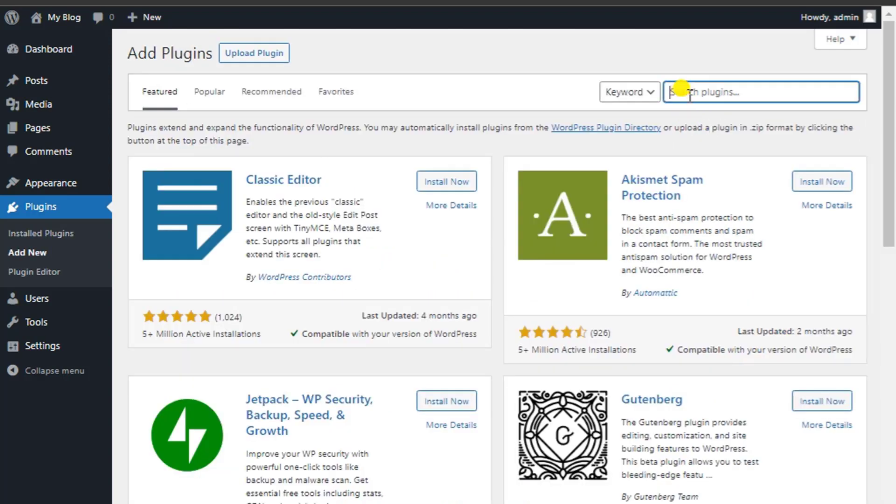
type("envato")
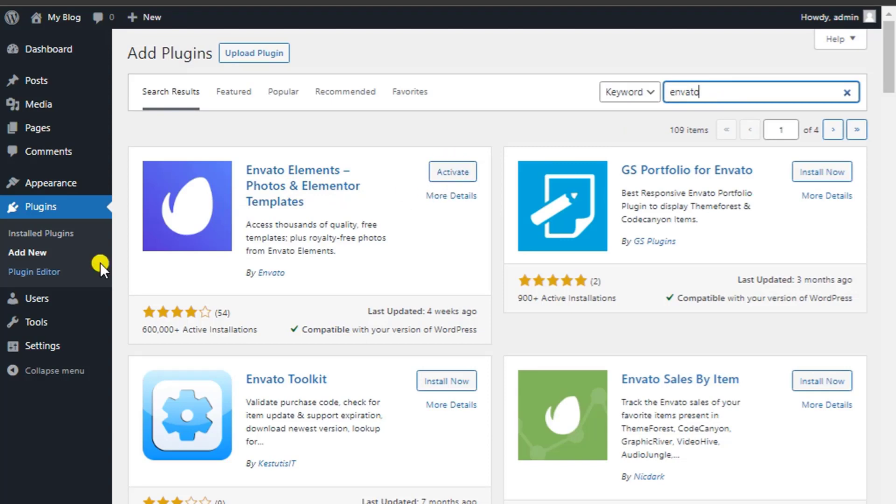
Step: Activate the installed Envato Elements and Elementor plugins
left_click(47, 209)
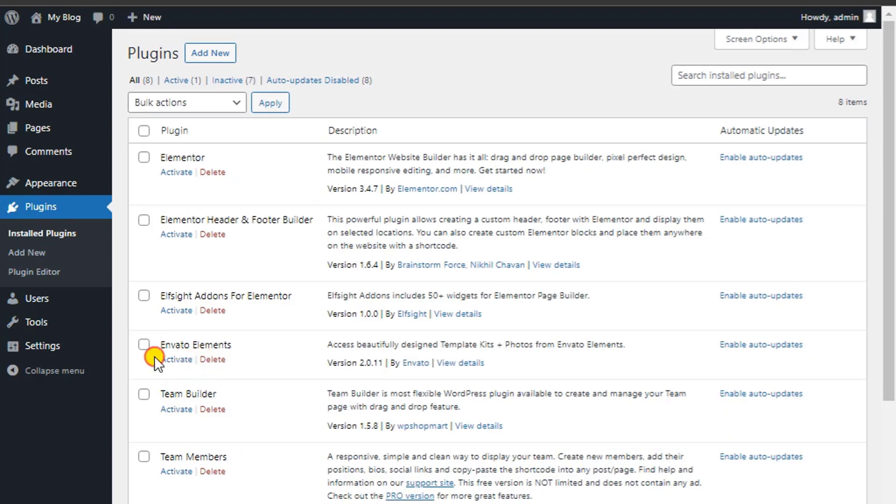
left_click(171, 359)
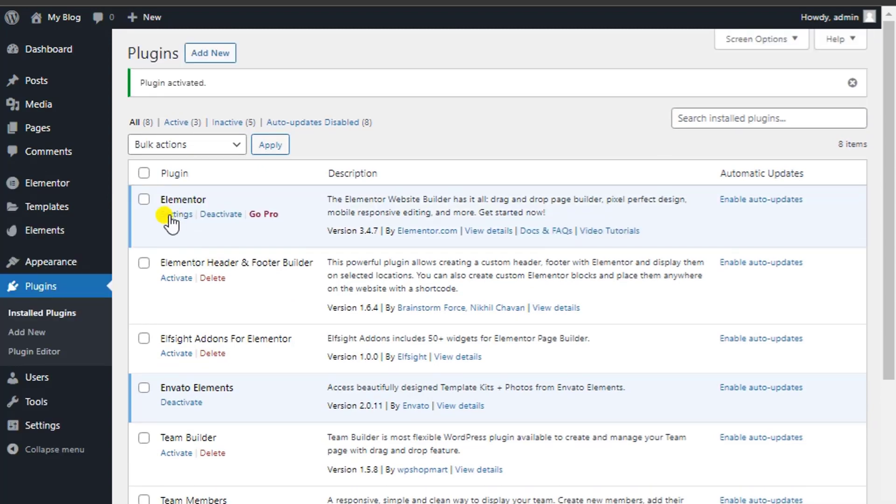
Step: Move the Privacy Policy and Sample Page pages to the trash and permanently empty the pages trash
left_click(50, 133)
left_click(141, 131)
left_click(154, 103)
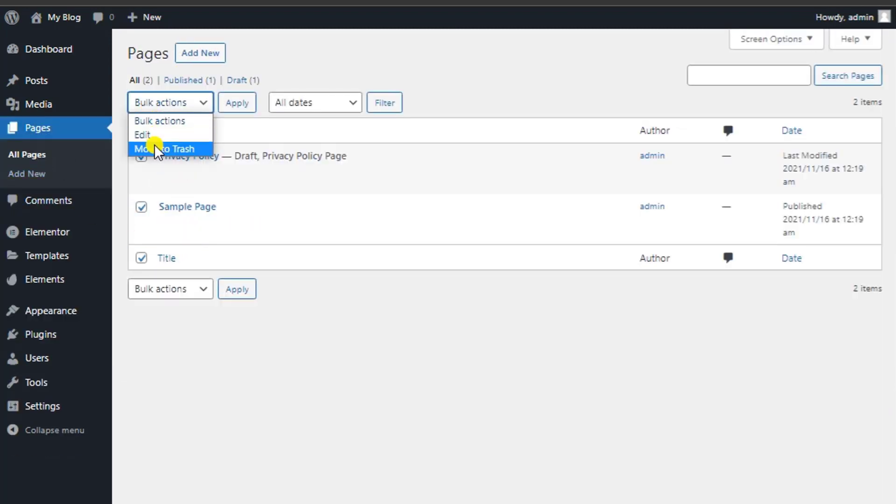
left_click(154, 148)
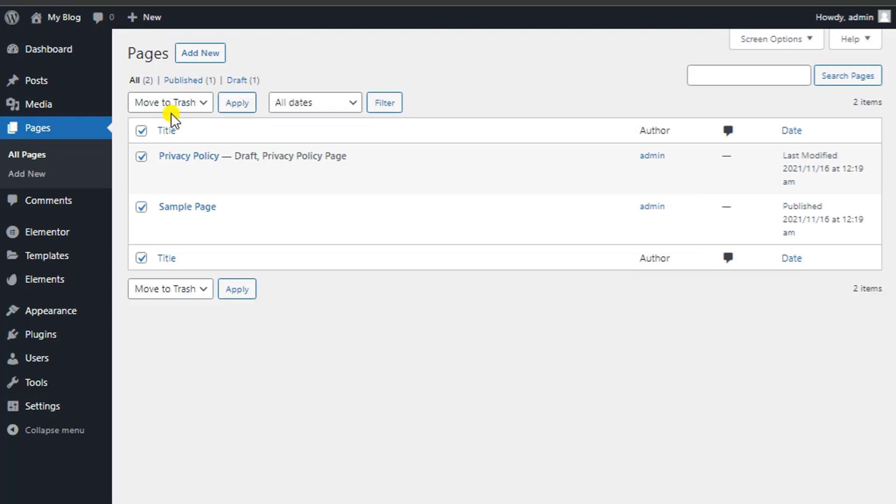
left_click(167, 108)
left_click(159, 148)
left_click(236, 103)
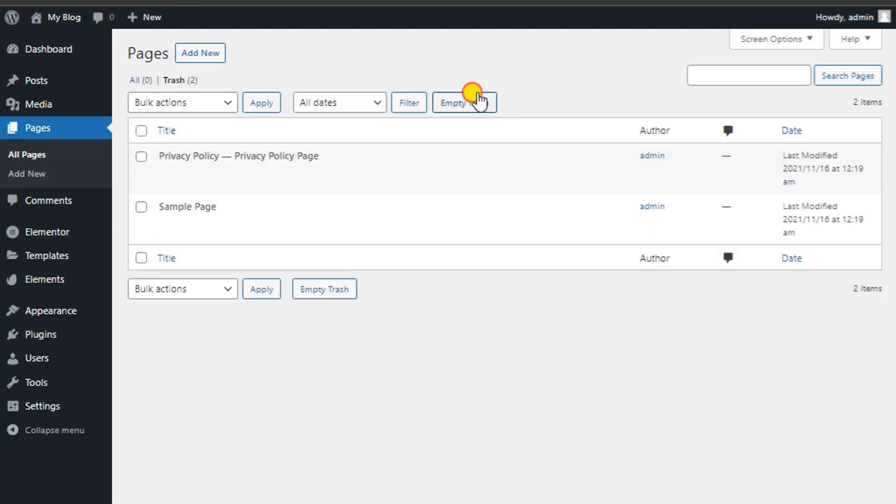
left_click(480, 102)
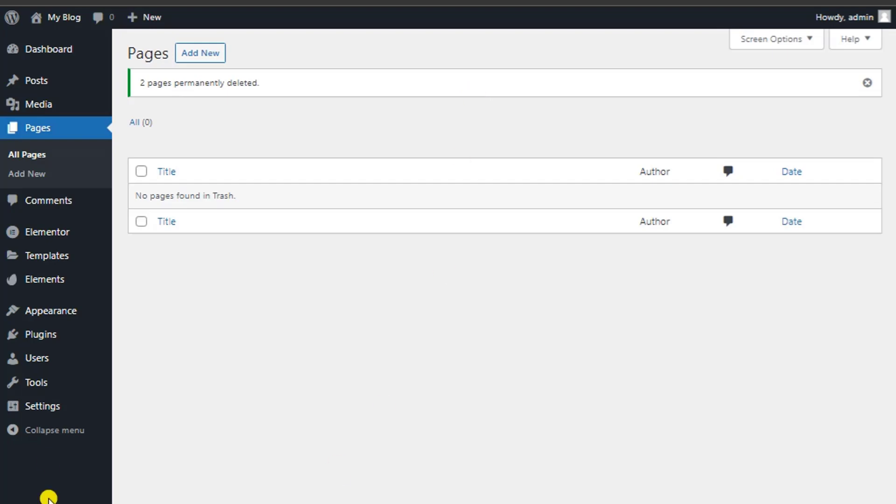
Step: Move the "Hello world!" post to the trash and permanently empty the posts trash
mouse_move(21, 50)
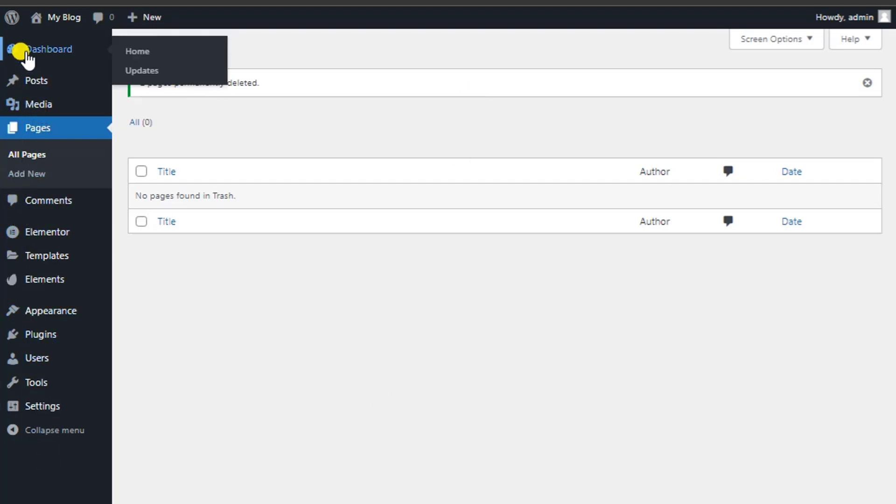
mouse_move(22, 73)
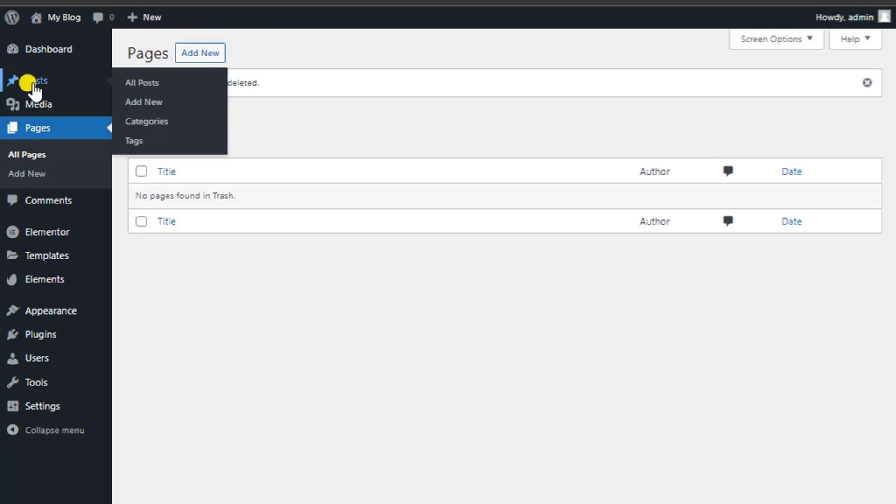
left_click(33, 84)
mouse_move(173, 181)
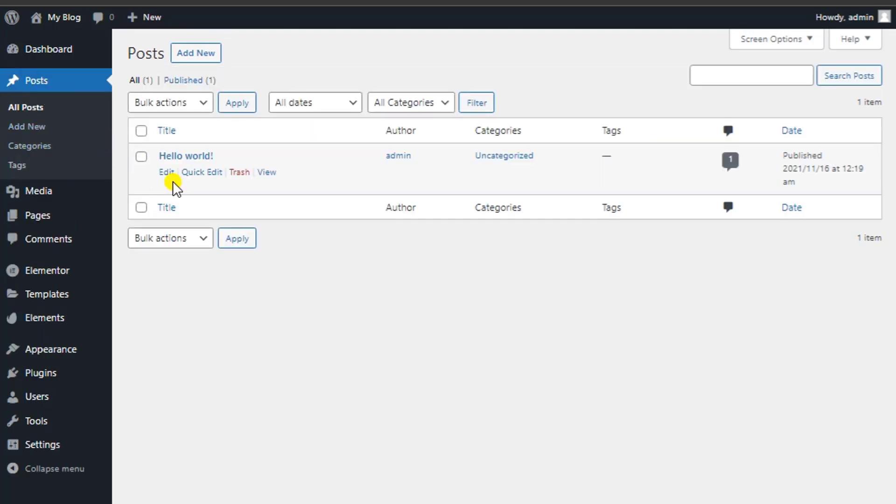
left_click(237, 177)
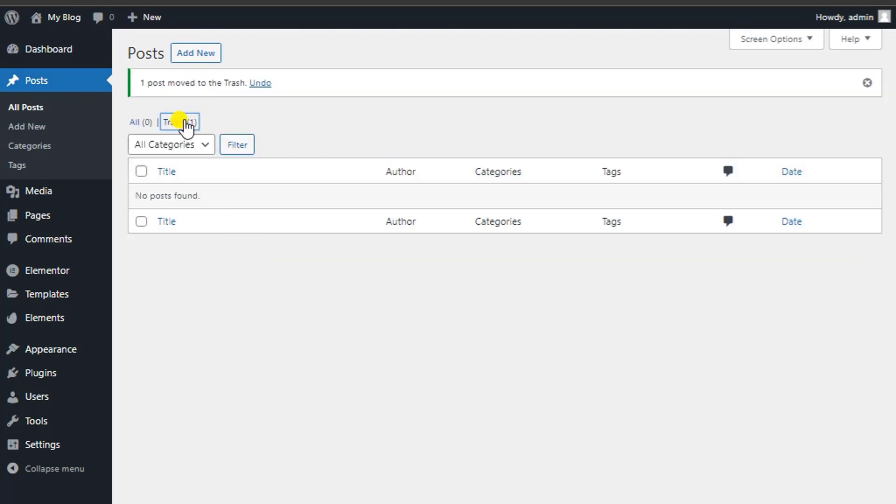
left_click(186, 122)
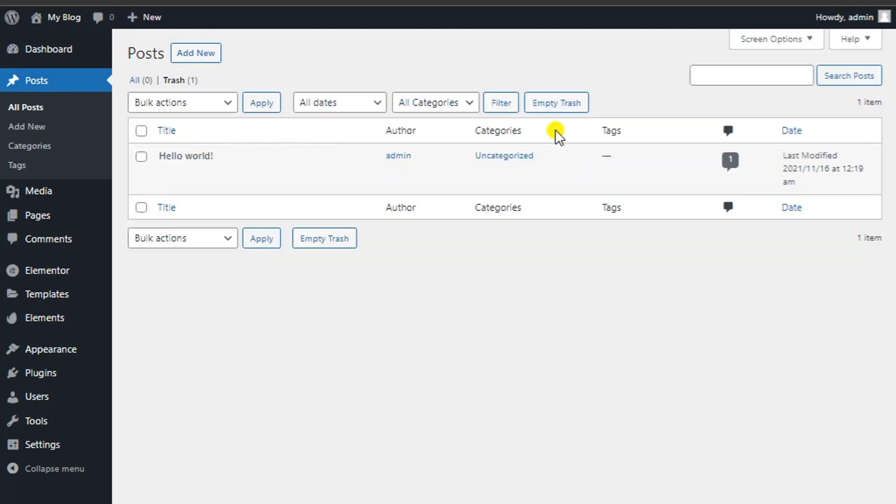
left_click(554, 114)
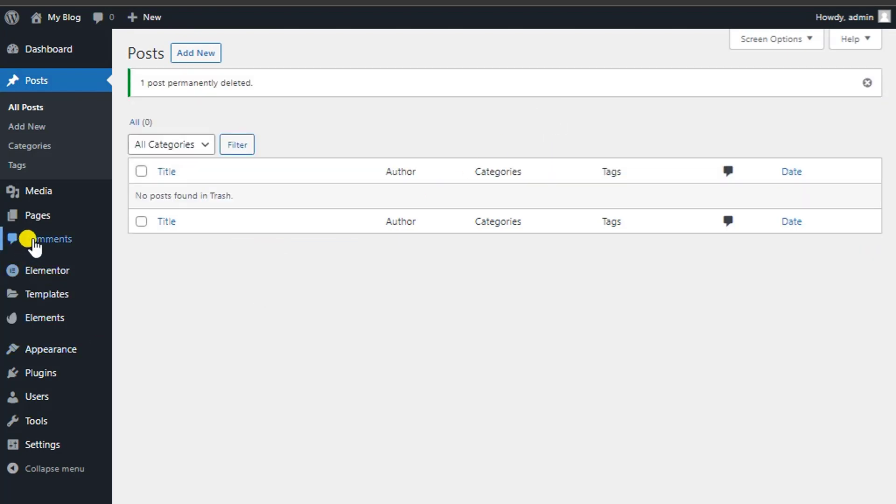
Step: Review the currently active theme and browse the popular themes available to add
left_click(40, 349)
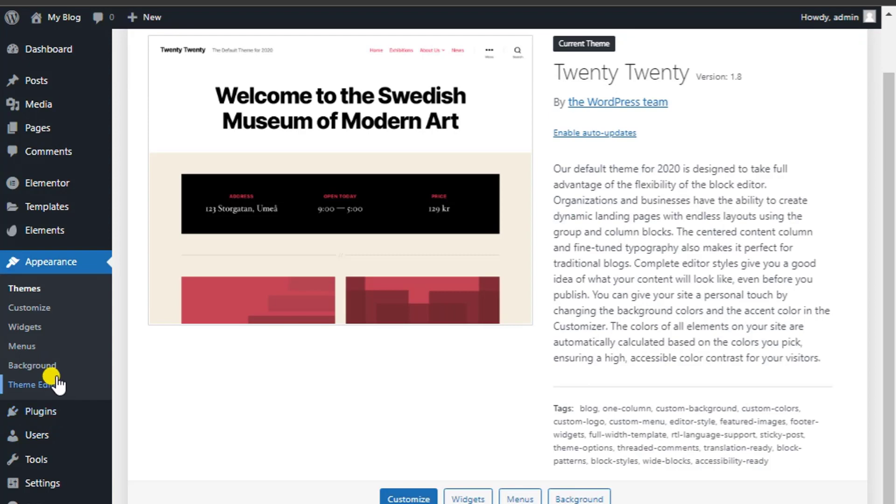
scroll(234, 232, "up", 2)
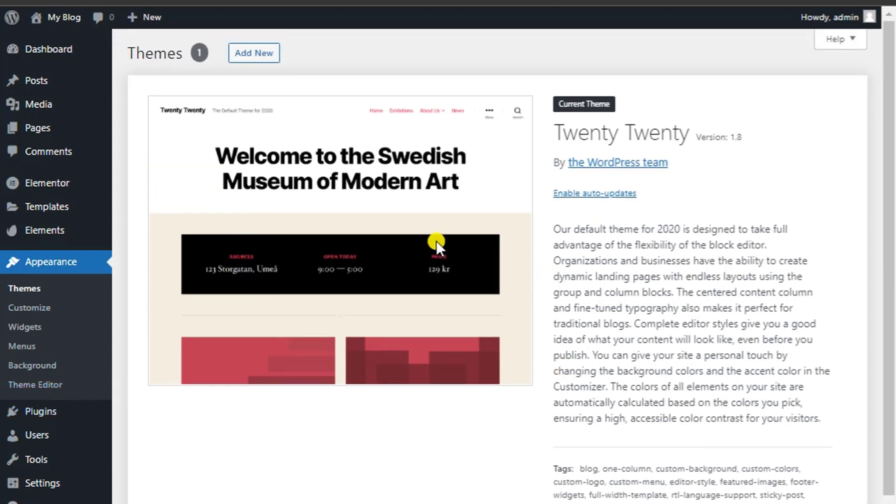
left_click(243, 55)
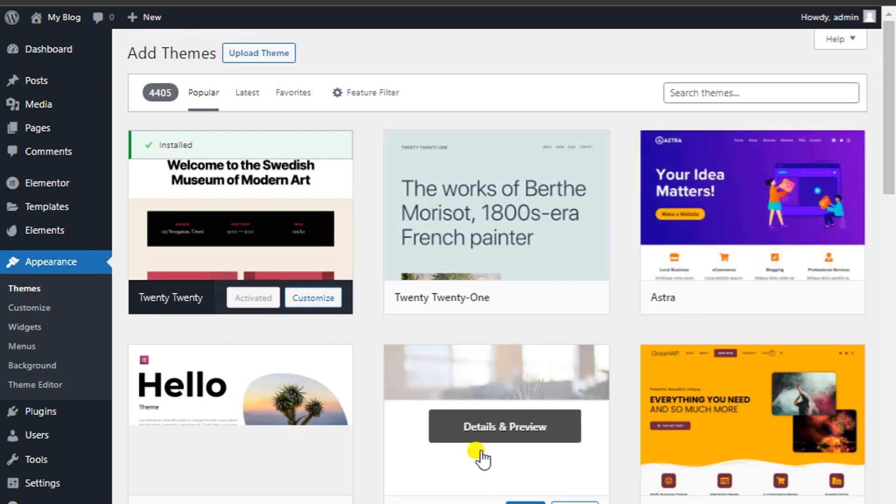
scroll(673, 449, "down", 2)
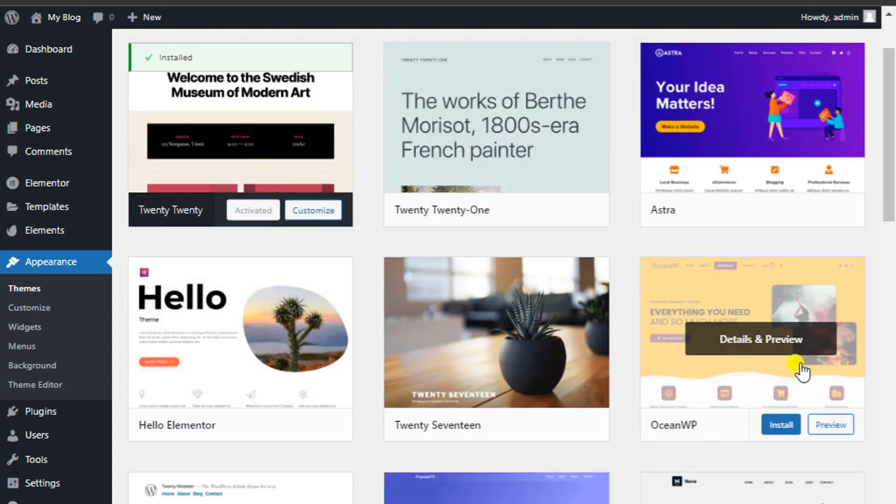
scroll(768, 366, "up", 2)
Step: Create a new page and give it the title "About"
mouse_move(57, 135)
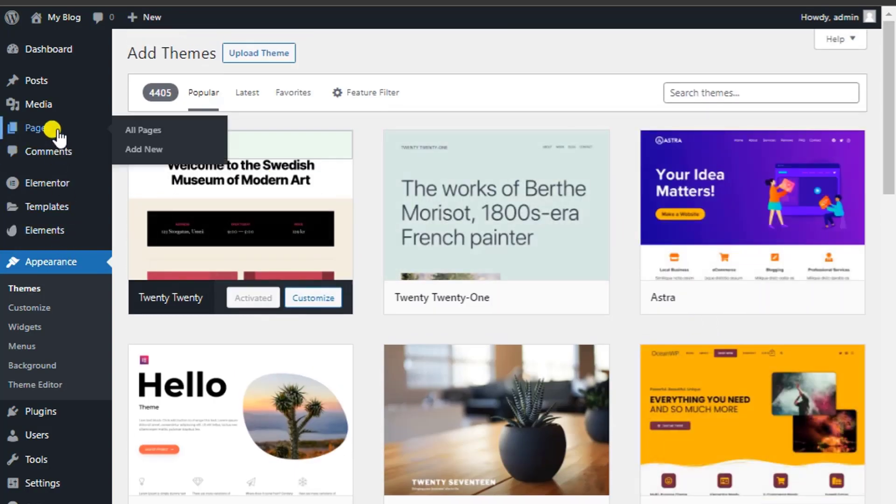
left_click(57, 131)
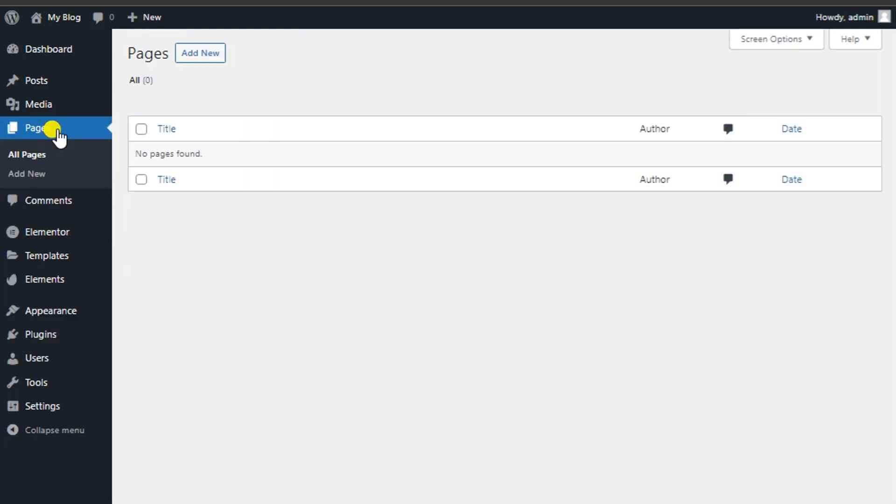
left_click(185, 58)
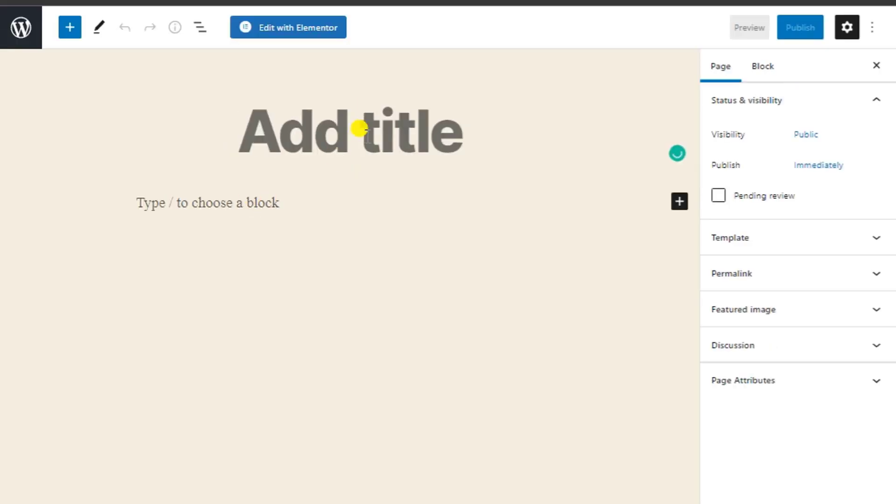
left_click(367, 133)
type("About")
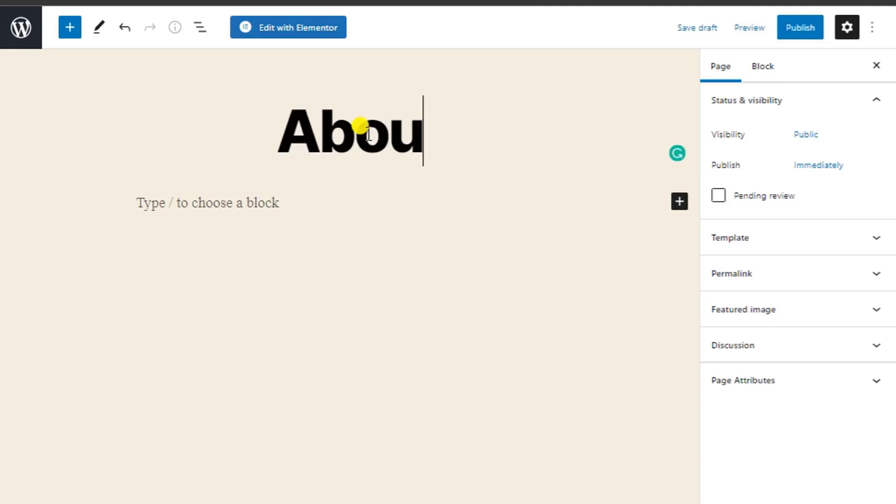
Step: Expand the About page's attributes and set its template to Elementor Full Width
left_click(749, 317)
left_click(754, 314)
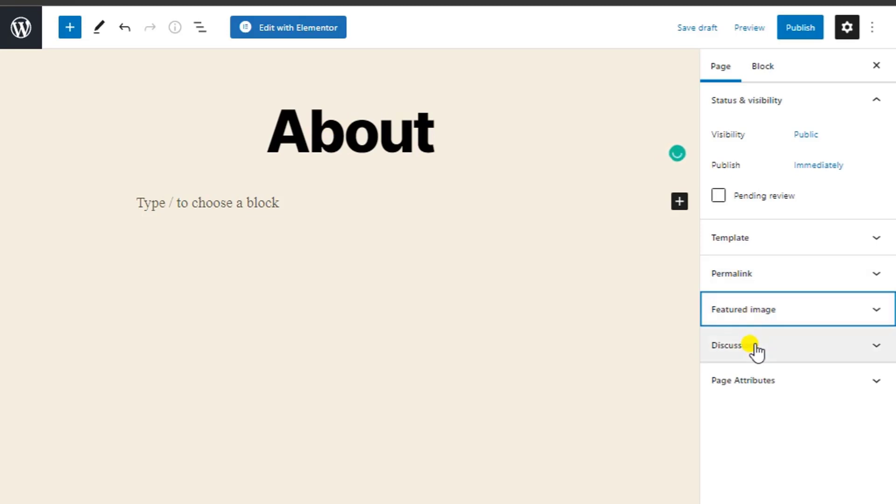
left_click(743, 382)
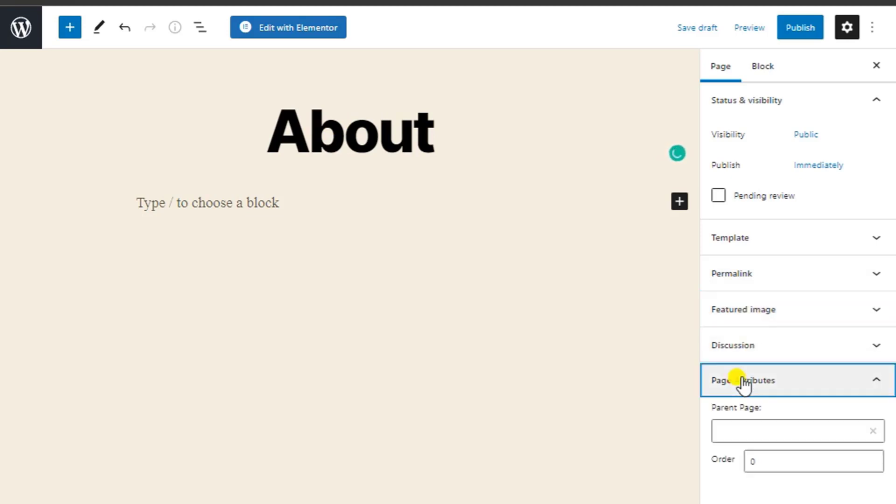
left_click(734, 238)
left_click(747, 270)
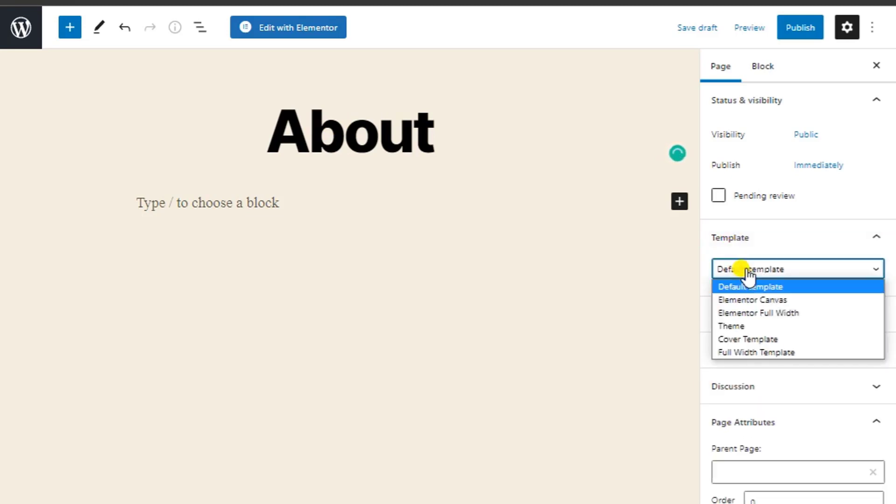
left_click(752, 312)
Step: Publish the About page and open it for editing with Elementor
left_click(799, 38)
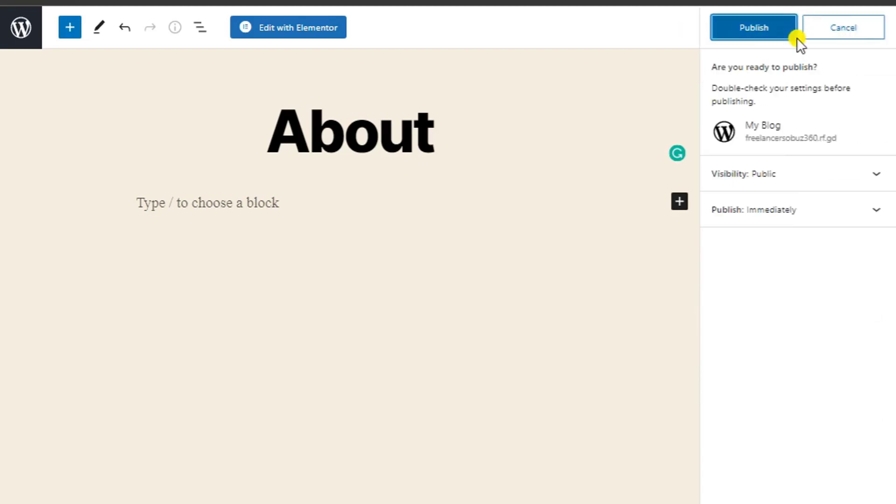
left_click(770, 37)
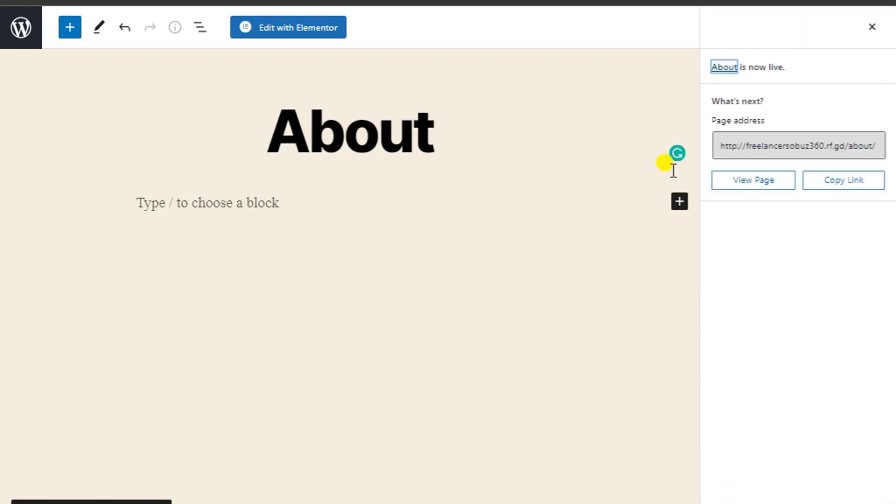
left_click(259, 33)
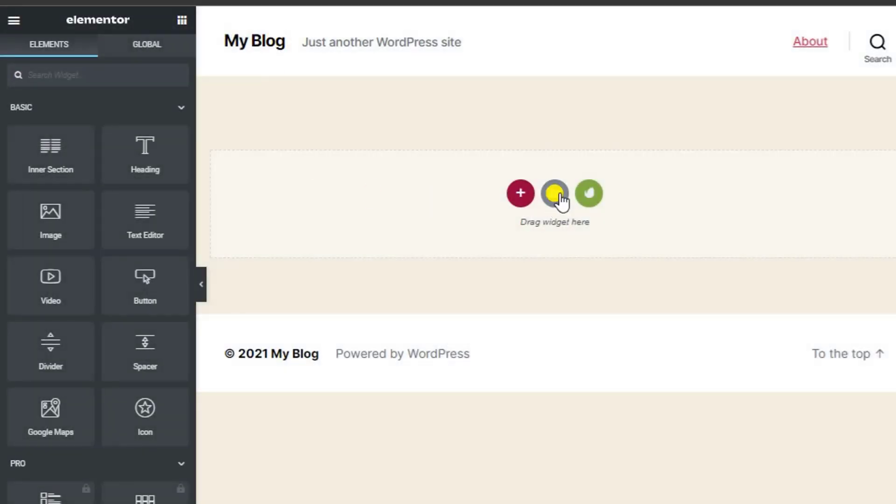
Step: Insert the free Envato Elements block "About - Image, Heading & Copy" into the page and look over its social icons
left_click(588, 196)
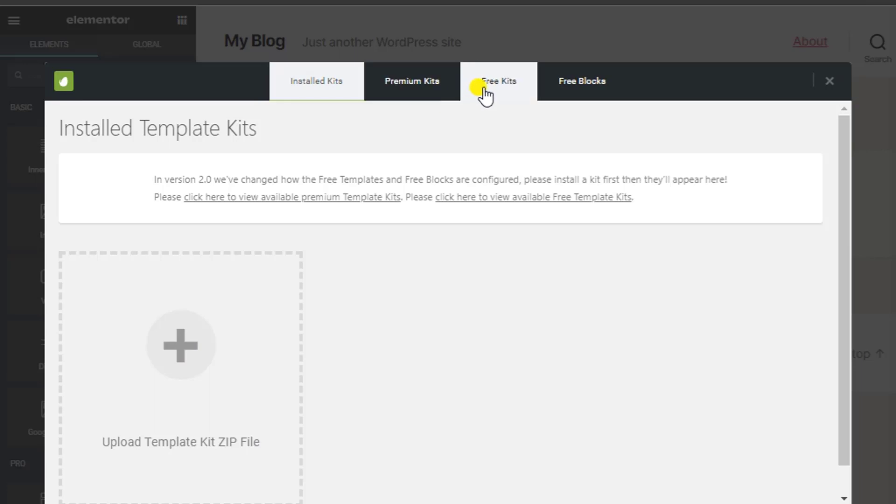
left_click(589, 88)
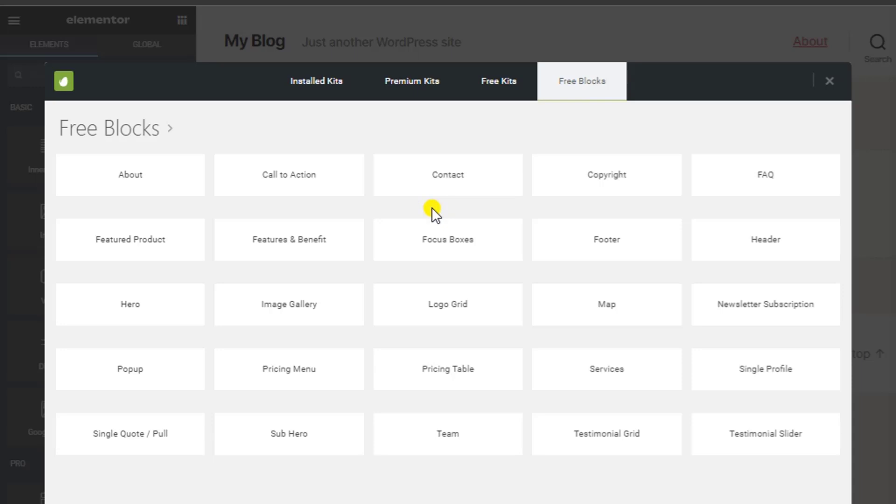
left_click(124, 180)
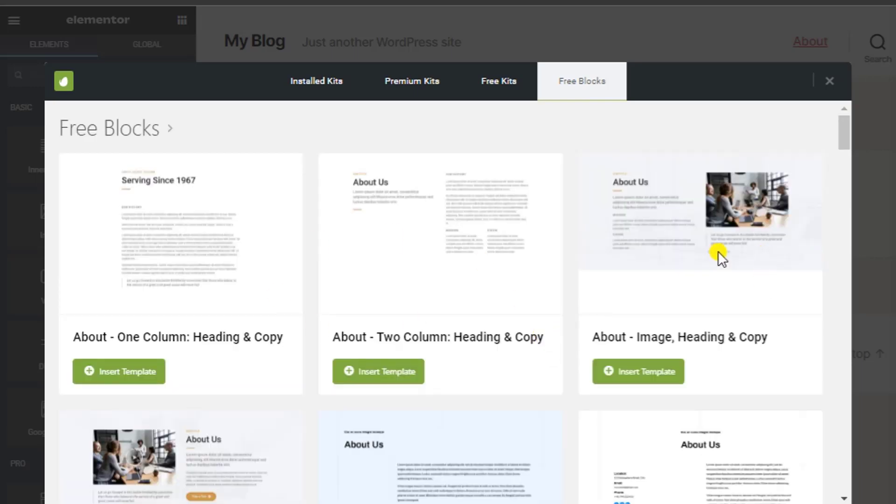
left_click(634, 368)
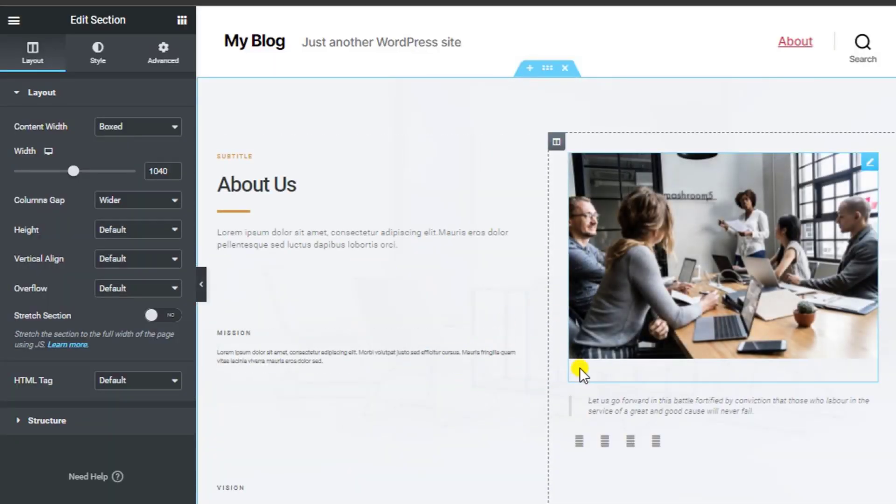
scroll(580, 371, "down", 2)
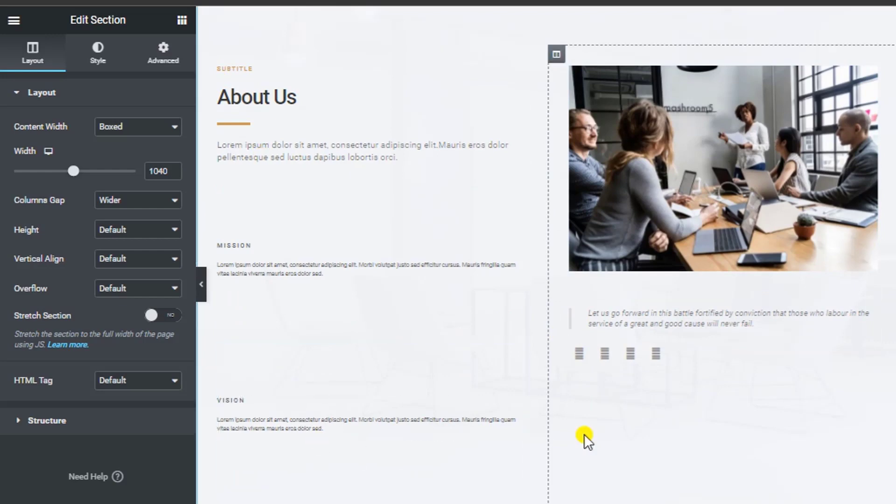
left_click(586, 355)
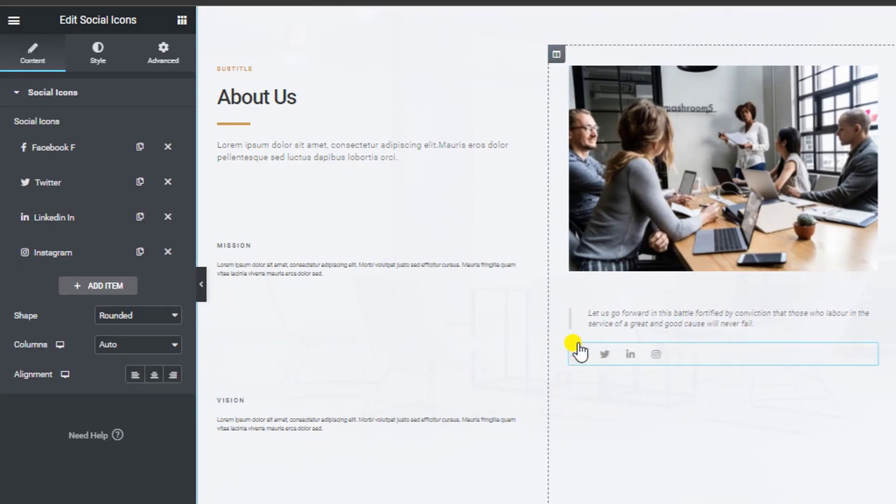
Step: Set the text color of the intro paragraph under the About Us heading to #000000D1
left_click(298, 156)
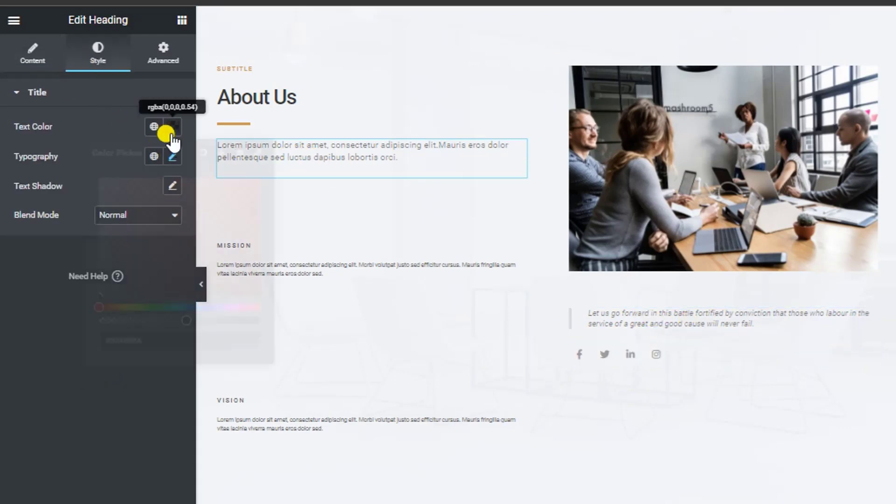
left_click(172, 128)
left_click_drag(197, 322, 221, 322)
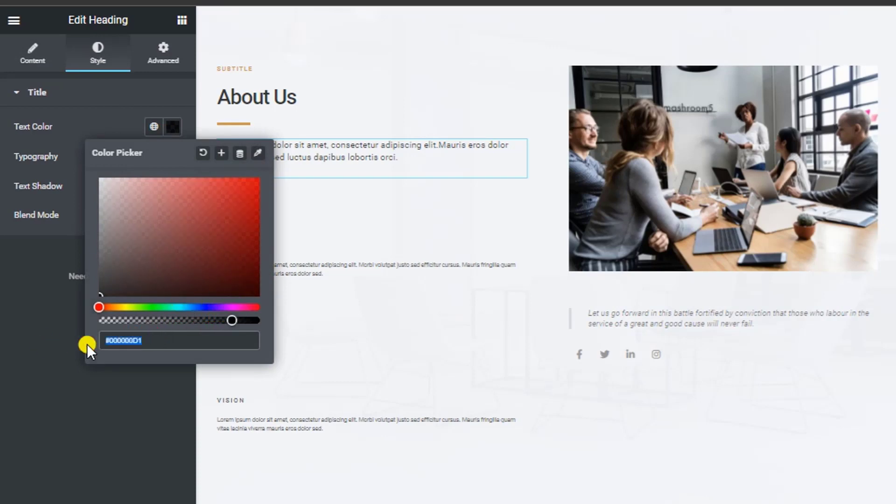
left_click(157, 364)
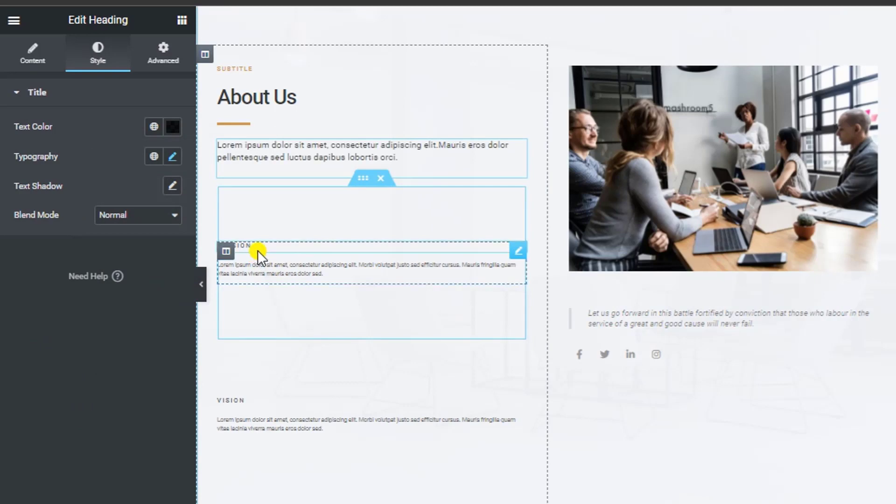
Step: Set the Mission paragraph's text color to black with reduced opacity, about #000000B8
left_click(257, 263)
left_click(98, 54)
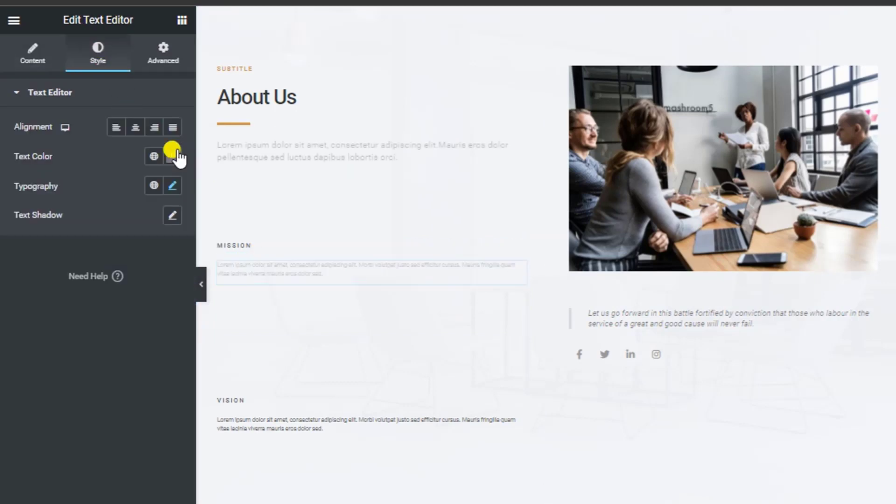
left_click(171, 156)
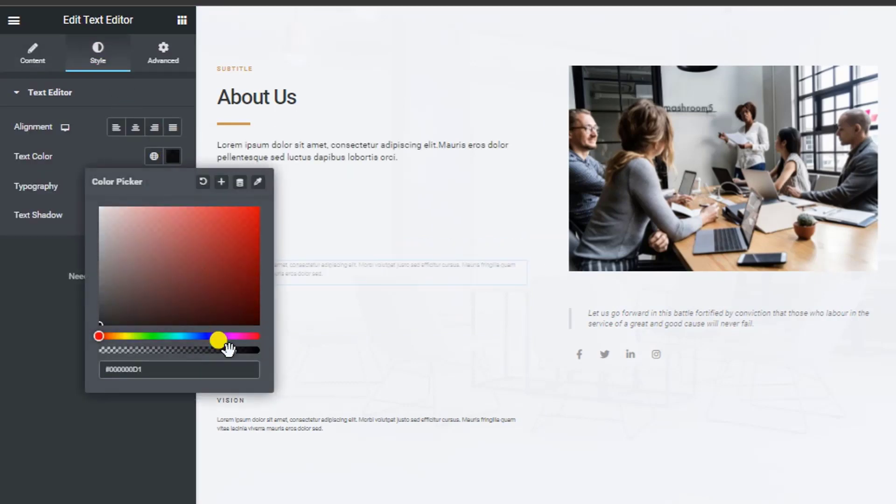
left_click(247, 351)
left_click_drag(252, 352, 228, 348)
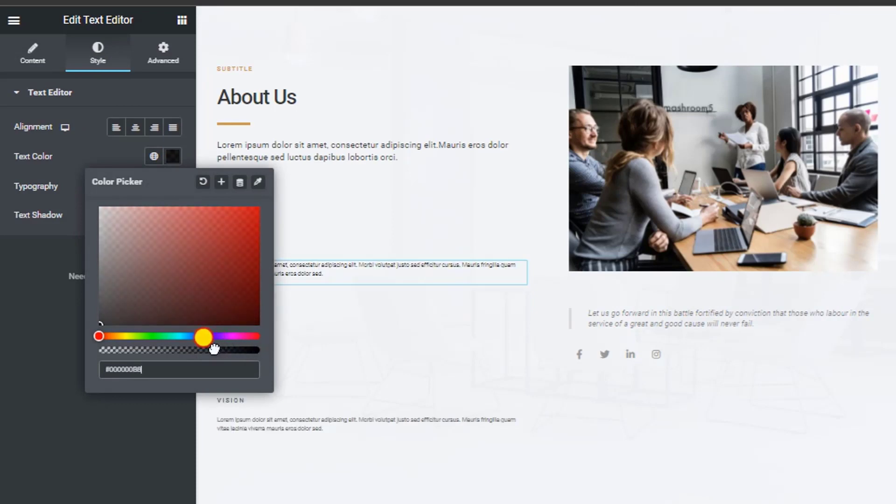
left_click(58, 471)
Step: Set the Vision paragraph's text color to a dark semi-transparent black
left_click(264, 426)
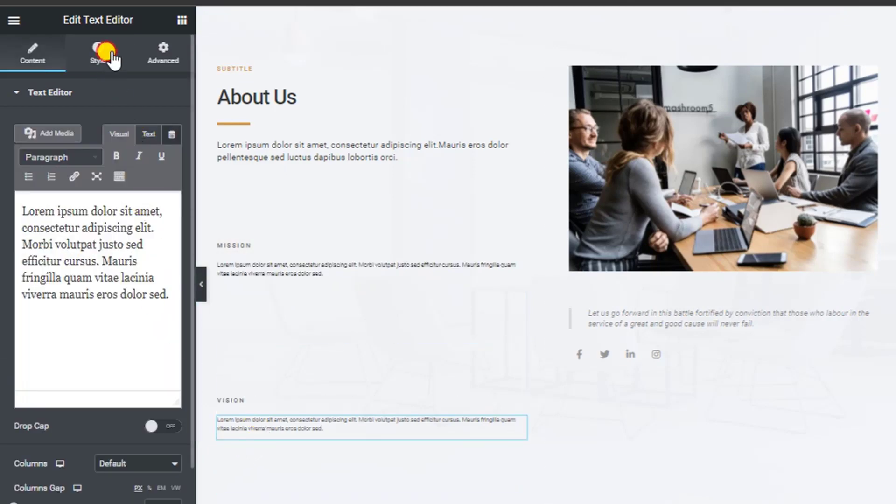
left_click(102, 49)
left_click(175, 162)
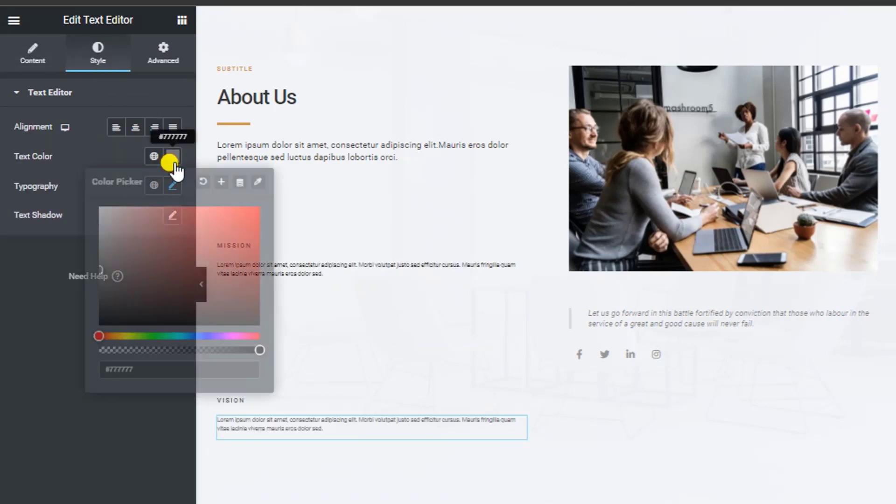
left_click(148, 402)
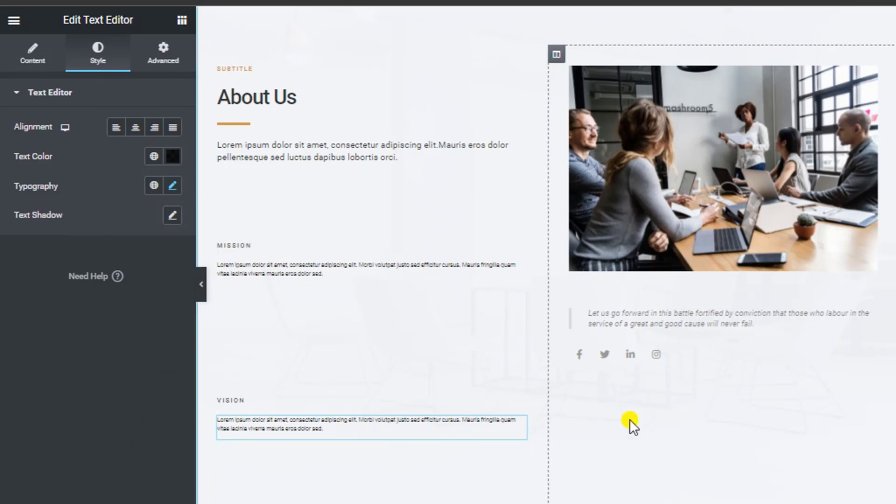
Step: Set the text color of the italic quote below the image to #000000D1
left_click(641, 321)
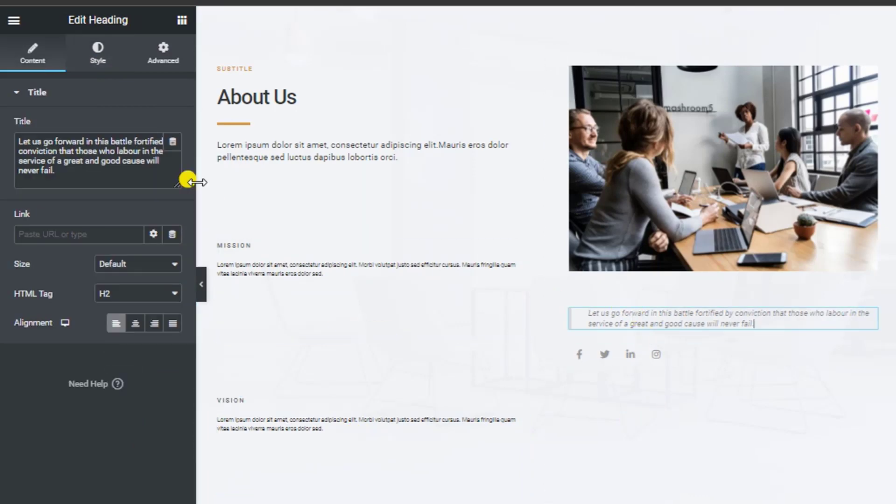
left_click(99, 70)
left_click(172, 126)
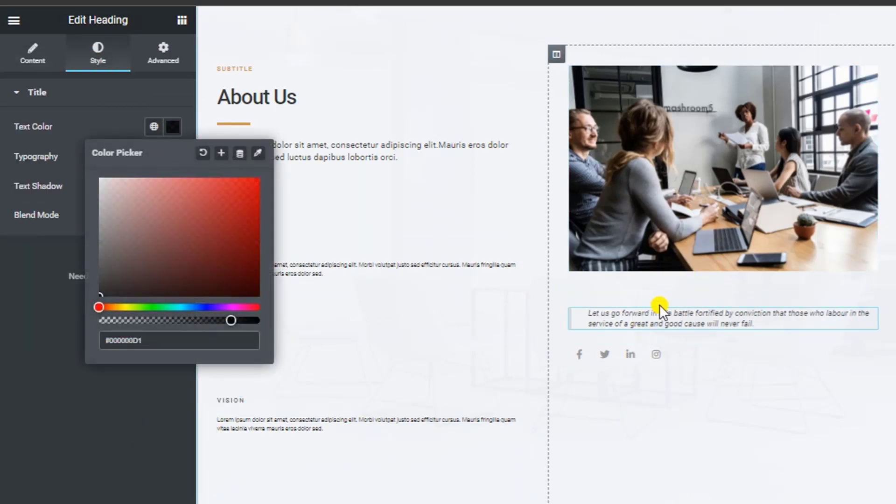
left_click(12, 368)
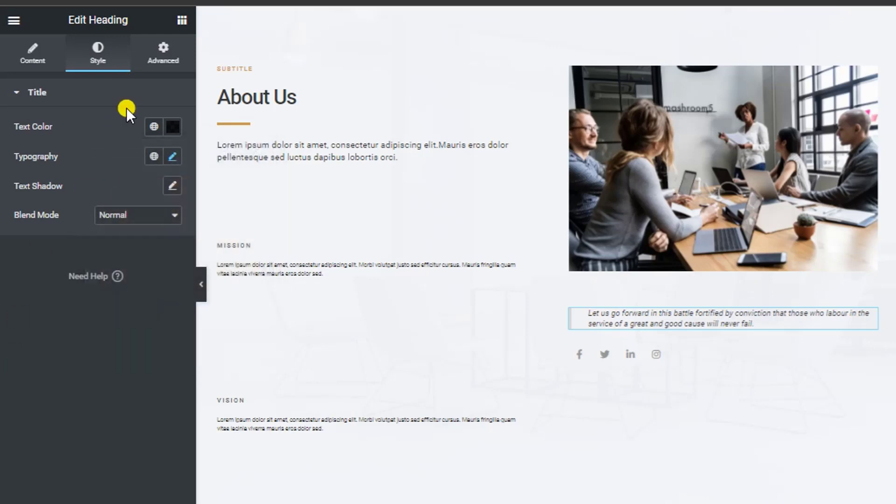
Step: Set the quote's border color to #000000D1
left_click(165, 68)
left_click(42, 416)
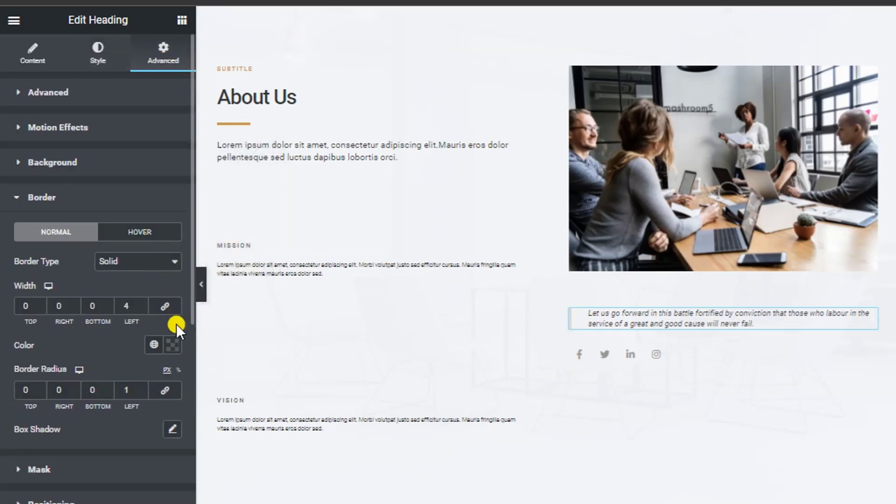
left_click(172, 349)
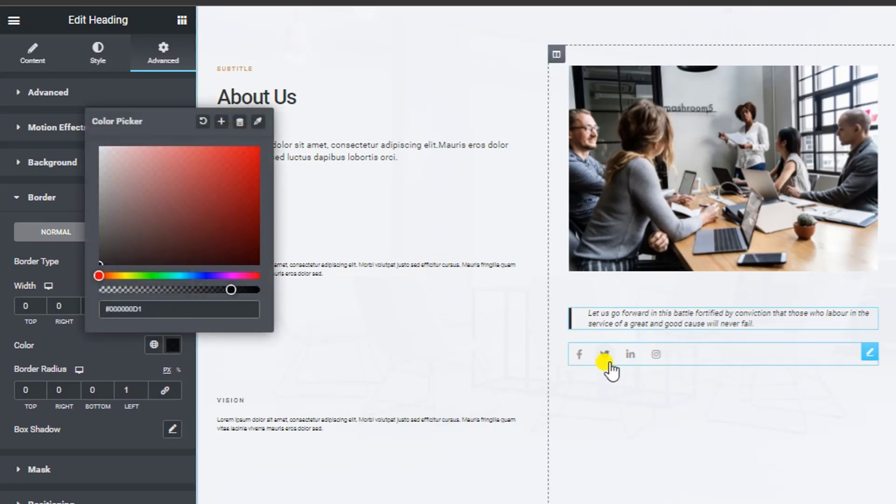
Step: Set the primary color of the social icons to #000000D1
left_click(584, 359)
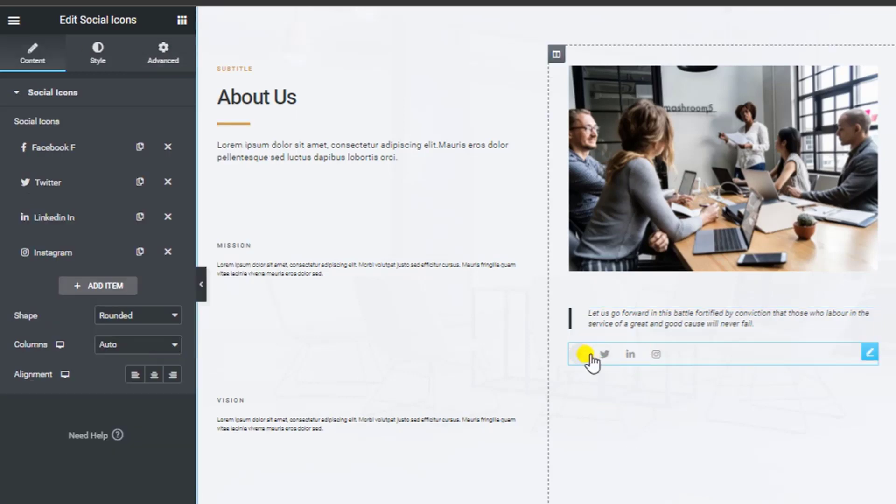
left_click(98, 53)
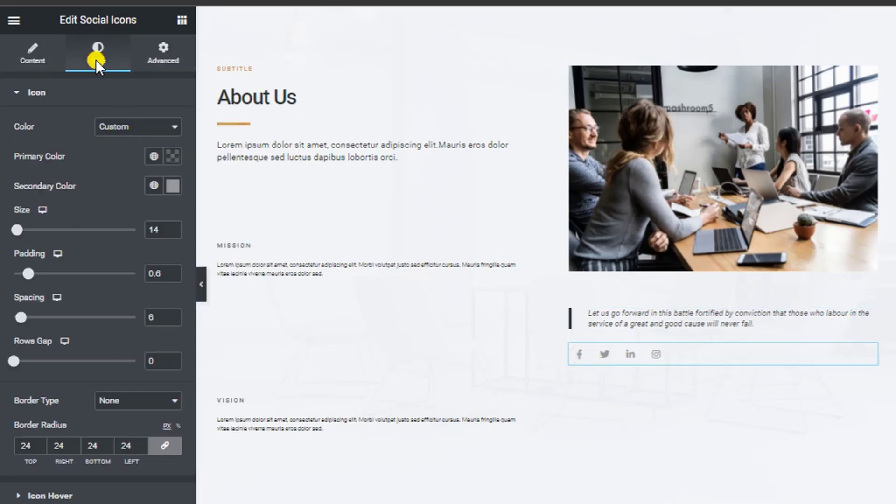
left_click(173, 158)
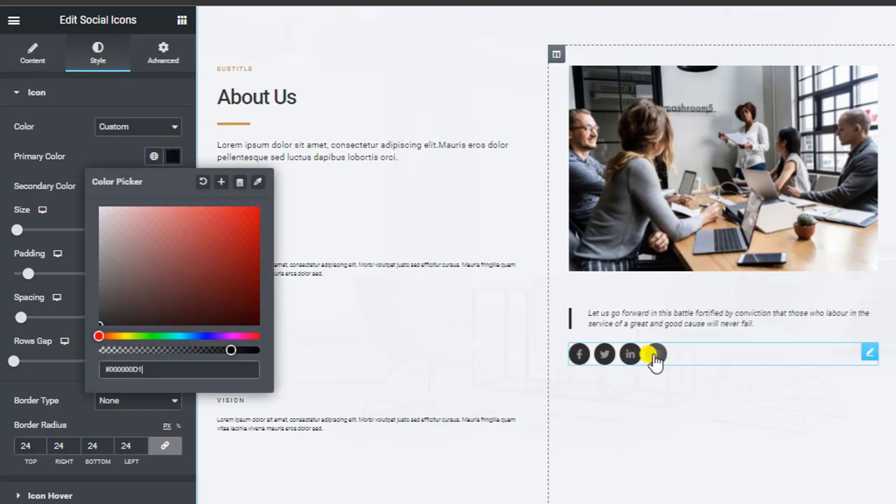
left_click(169, 157)
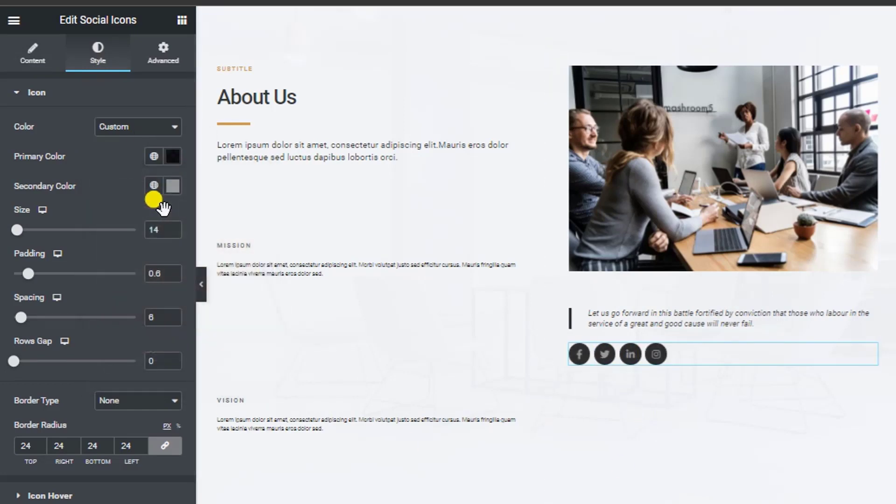
Step: Set the secondary color of the social icons to the near-white #FDF8F8
left_click(172, 188)
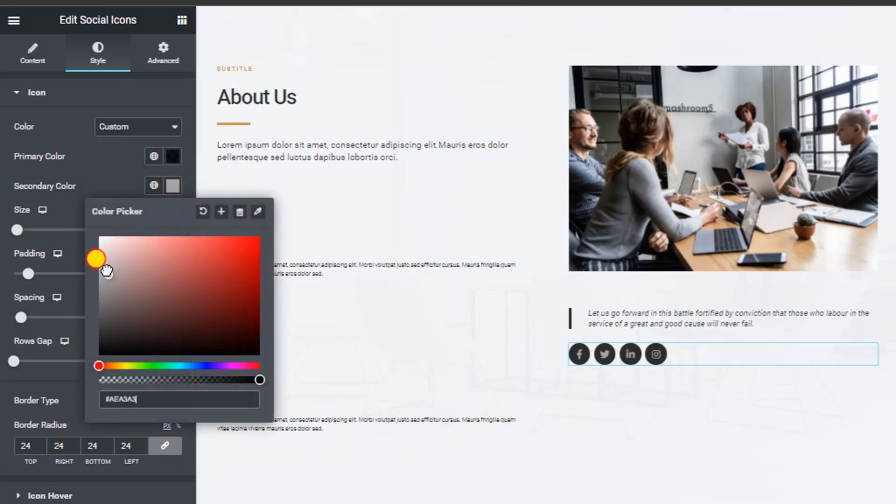
left_click_drag(105, 266, 101, 240)
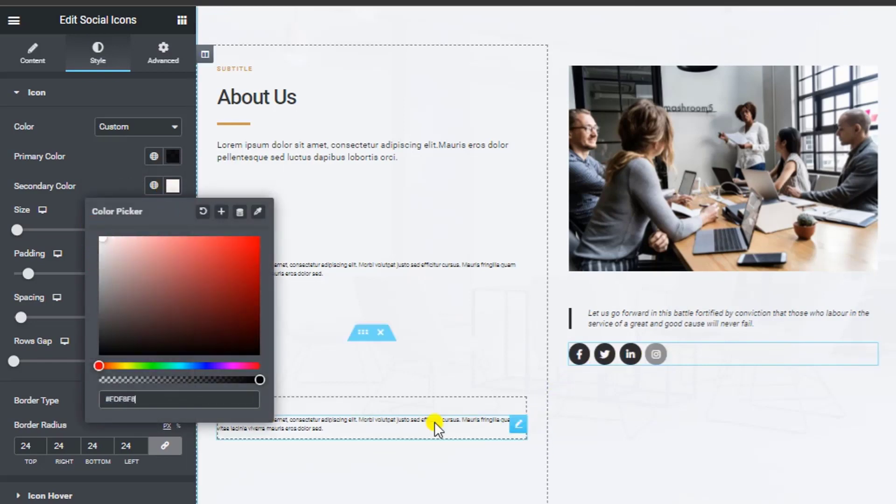
left_click(94, 309)
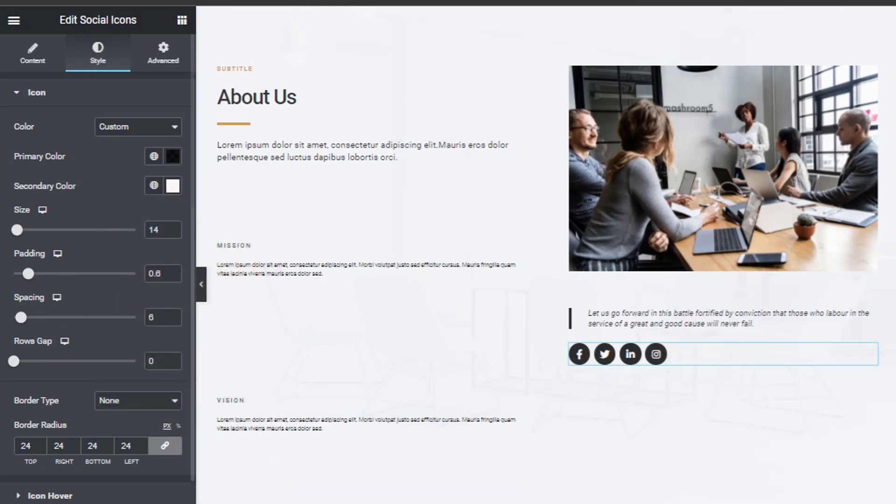
Step: Try yellow-green #ACC7006B as the social icons' hover primary color, and finish with a semi-transparent black
scroll(62, 365, "down", 2)
left_click(84, 432)
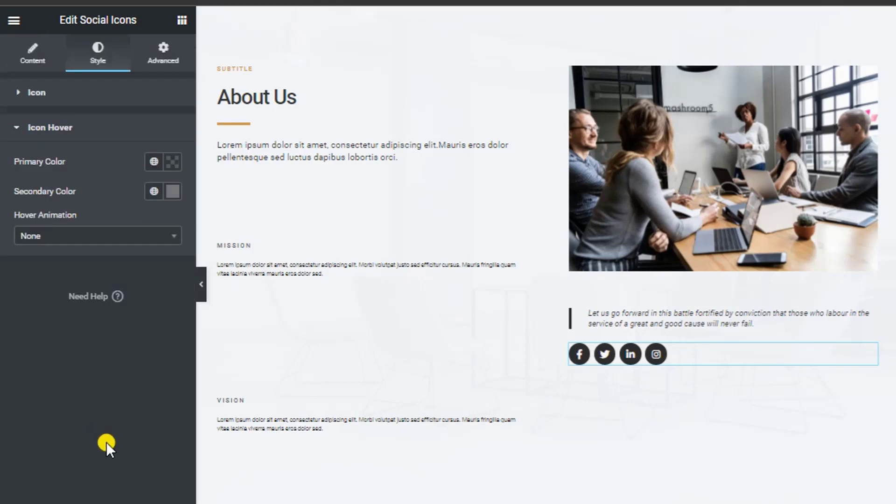
left_click(171, 165)
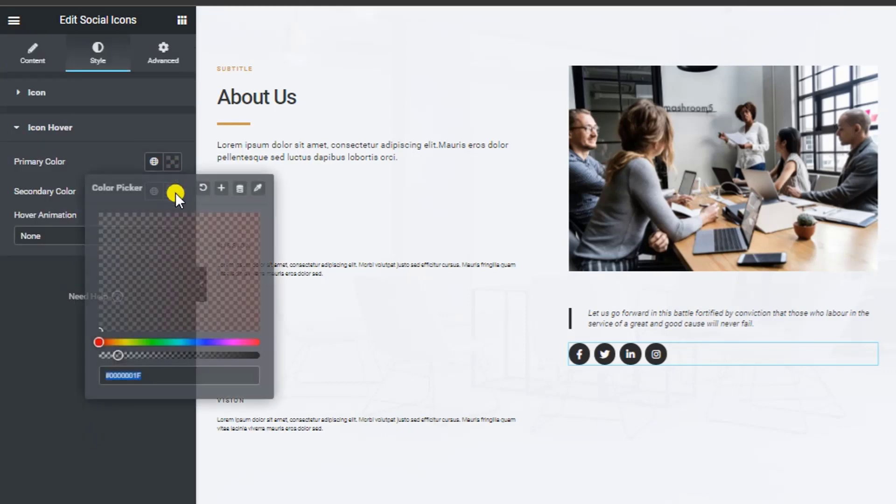
left_click(130, 342)
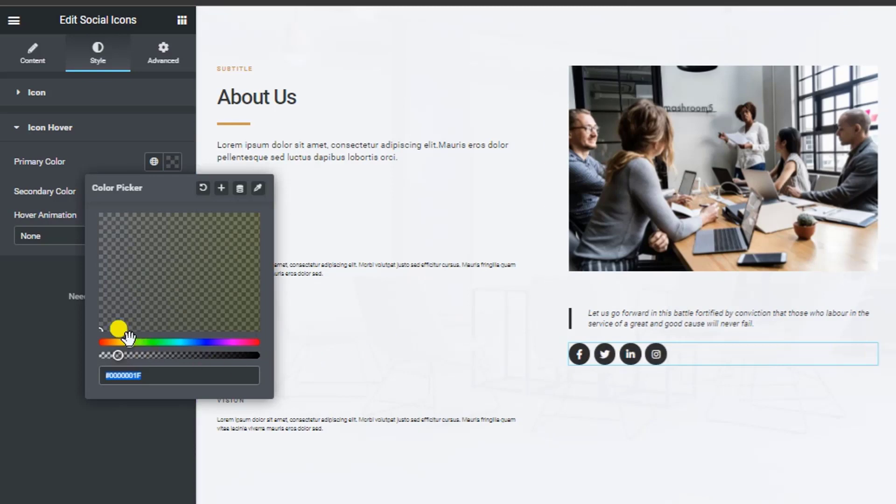
left_click_drag(127, 355, 166, 355)
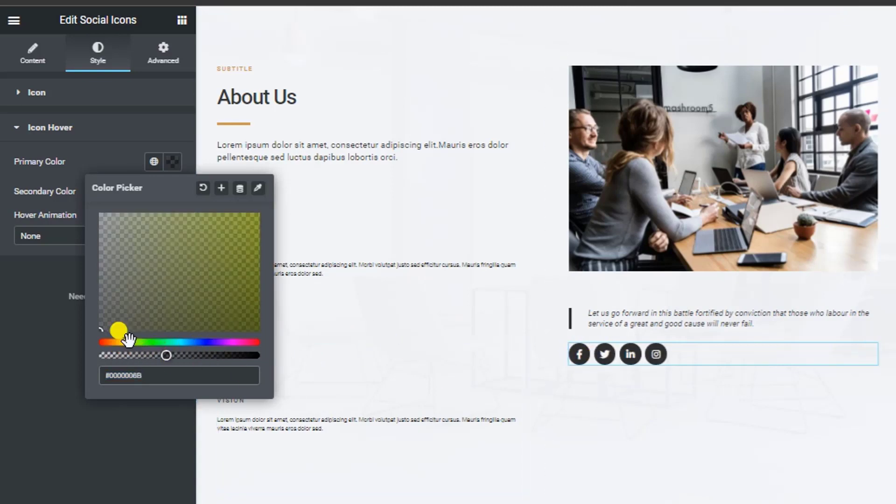
mouse_move(120, 330)
left_mouse_down()
mouse_move(152, 297)
mouse_move(258, 238)
left_mouse_up()
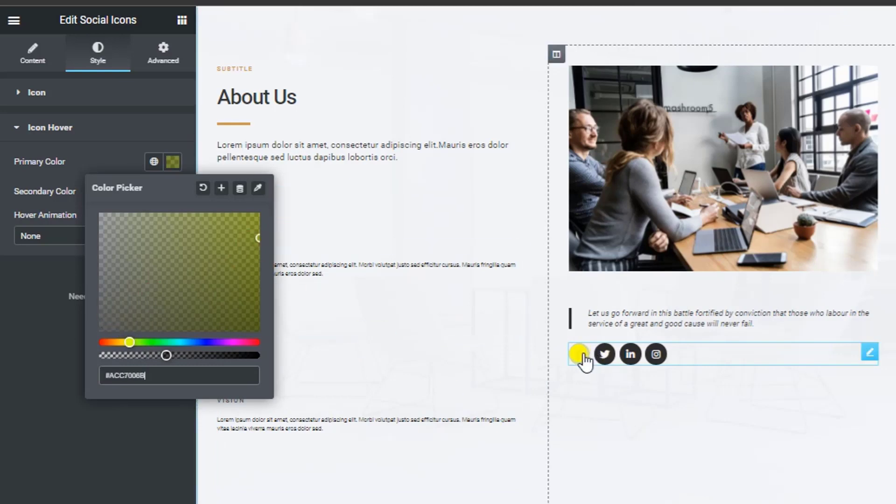
left_click(154, 463)
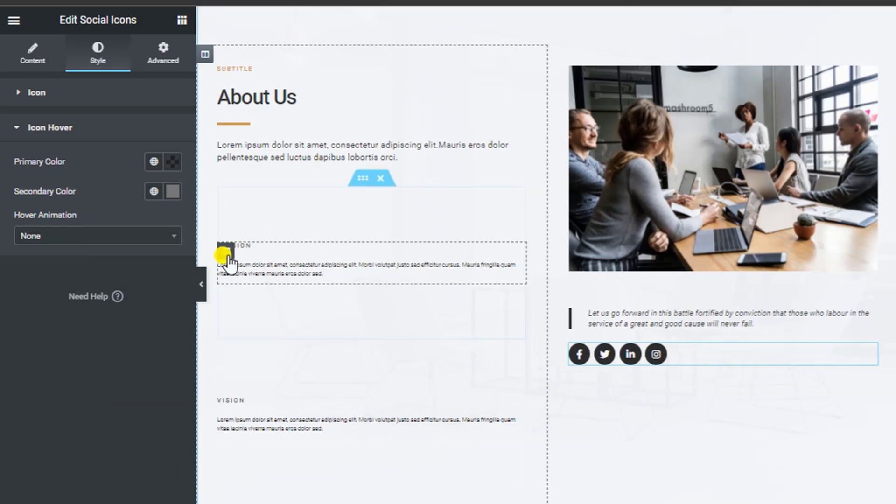
Step: Unlink the Mission column's margins and set its top margin to -51 px
left_click(226, 251)
left_click(145, 59)
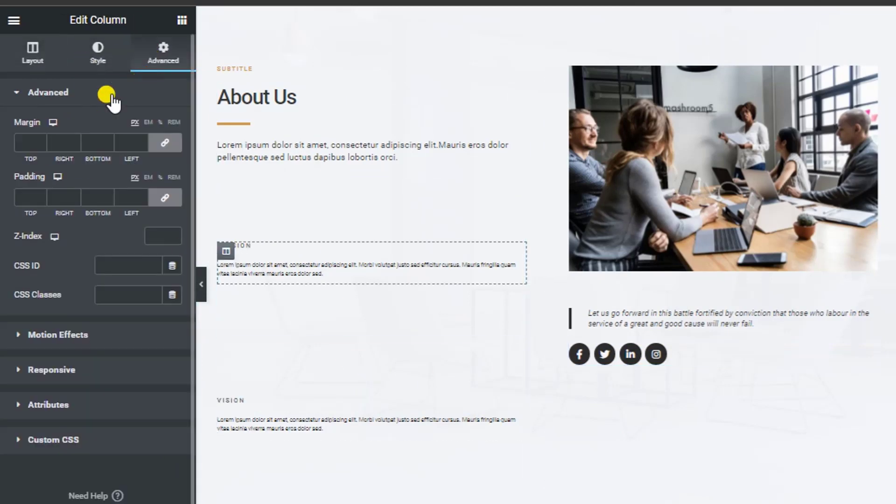
left_click(179, 149)
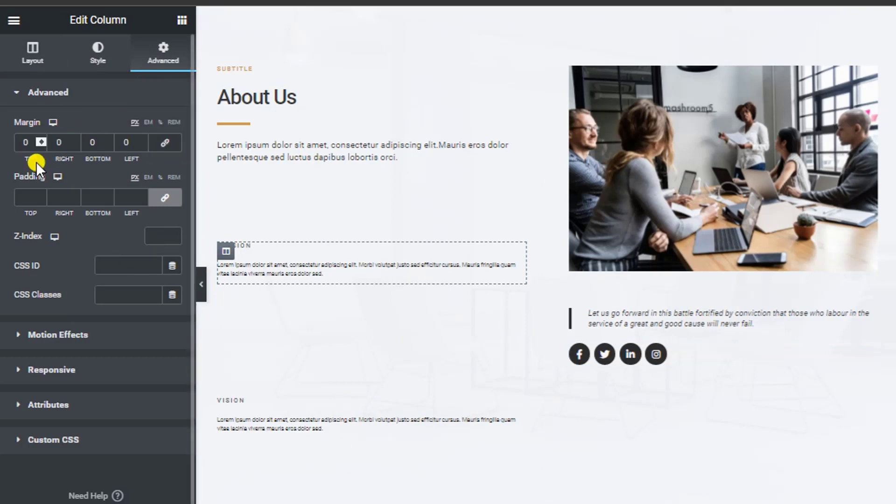
left_click_drag(38, 143, 41, 144)
scroll(41, 144, "down", 20)
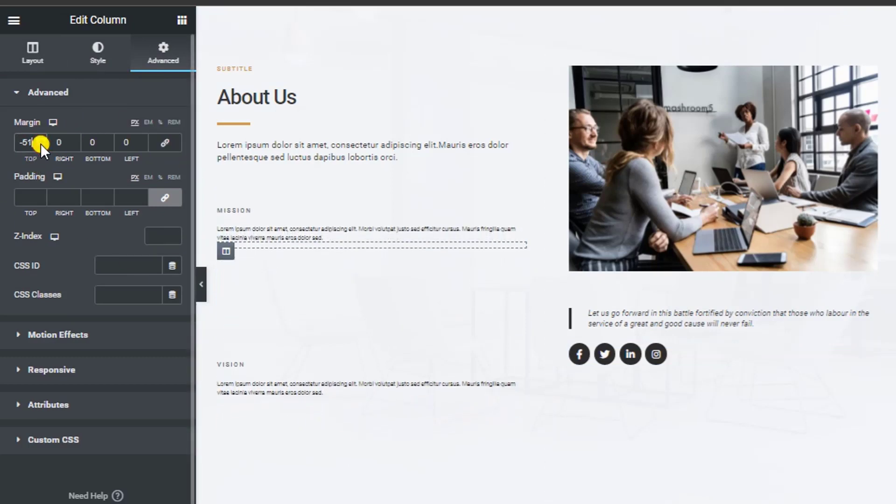
Step: Unlink the Vision column's margins and set its top margin to -67 px
left_click(226, 369)
left_click(168, 61)
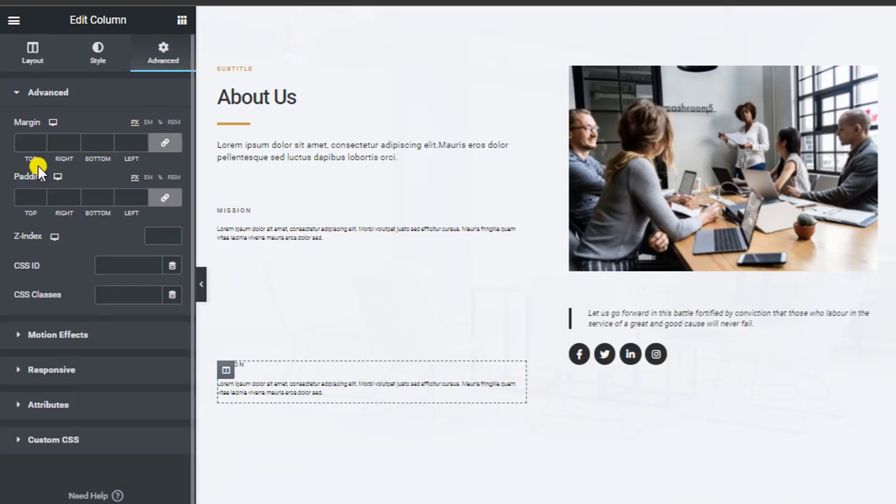
left_click(165, 142)
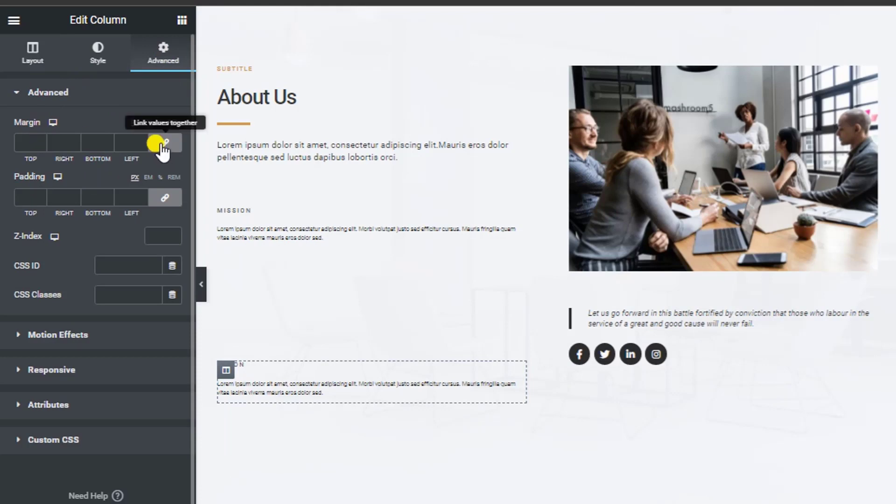
scroll(41, 147, "down", 20)
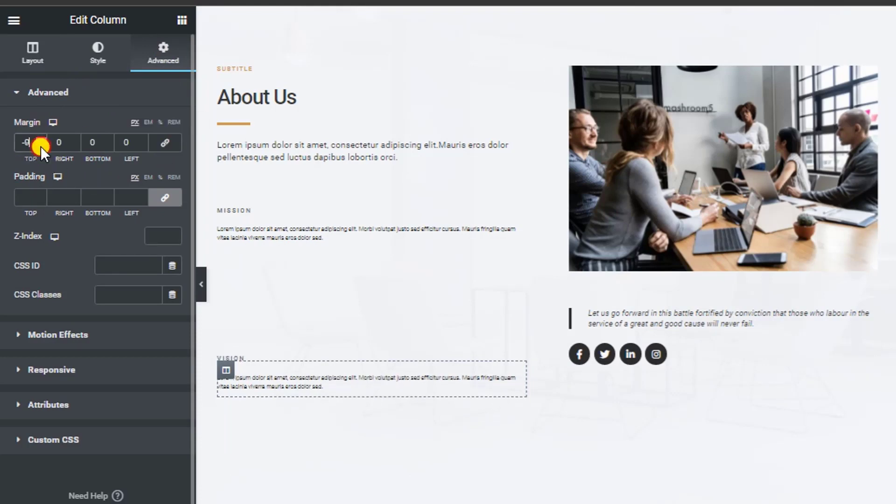
scroll(40, 146, "down", 20)
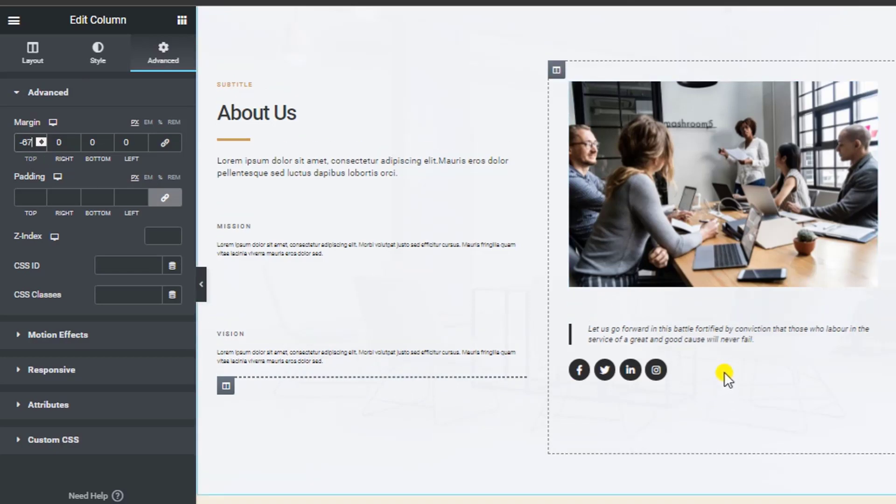
Step: Look at the media options for replacing the meeting photo, and close them without choosing another image
scroll(724, 371, "up", 2)
left_click(694, 276)
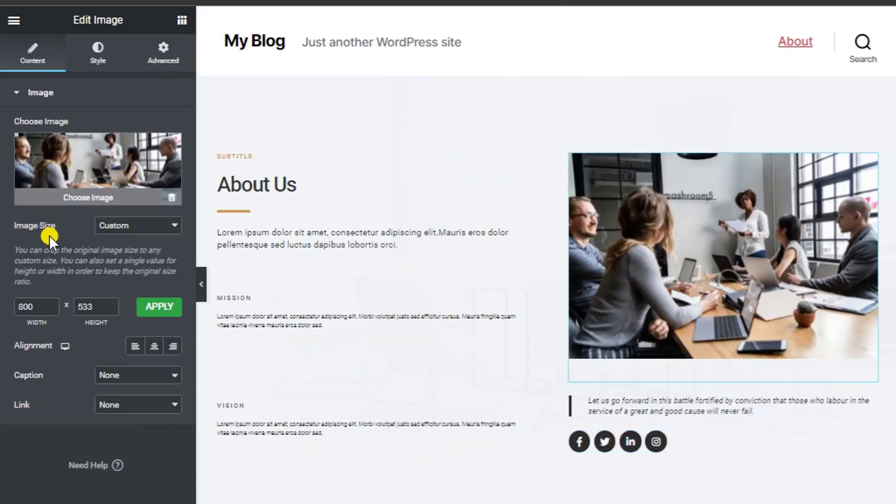
left_click(84, 199)
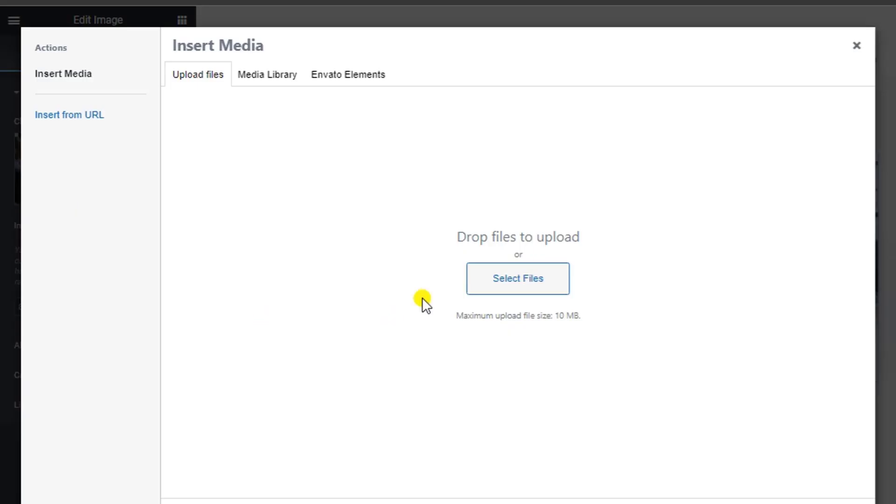
left_click(848, 46)
Step: Review the About section's layout and return to the list of available widgets
scroll(607, 317, "down", 3)
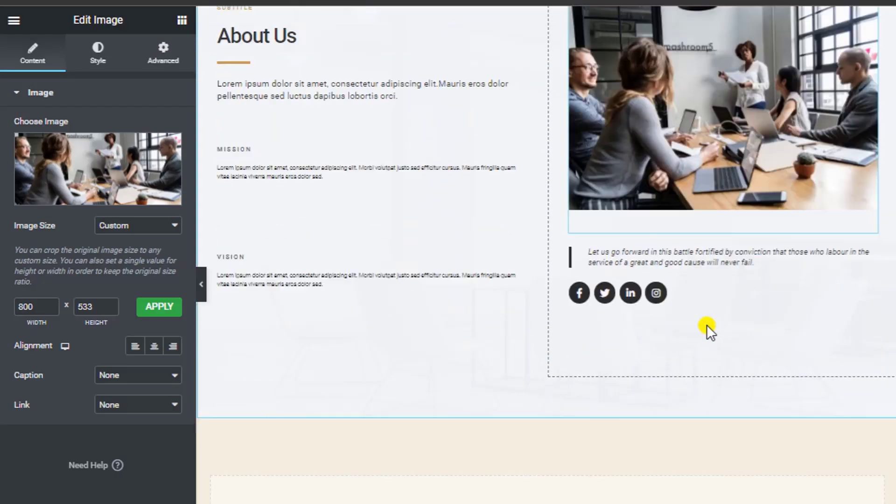
scroll(707, 324, "up", 3)
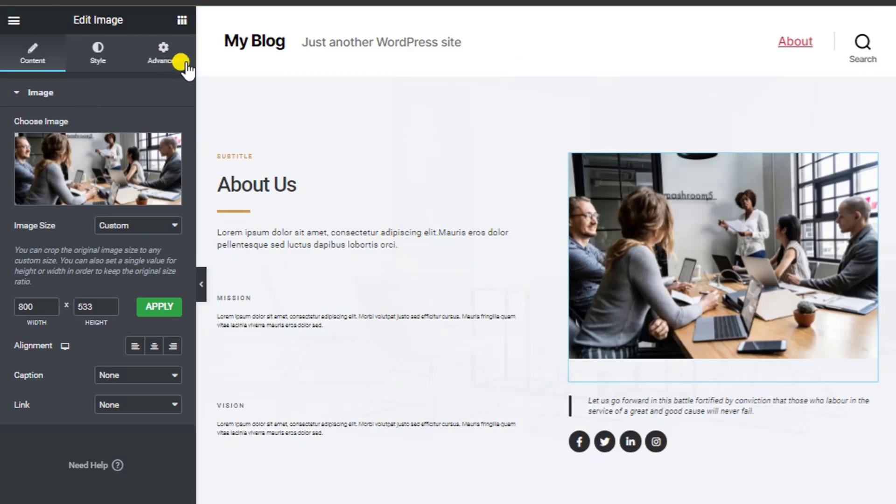
left_click(180, 21)
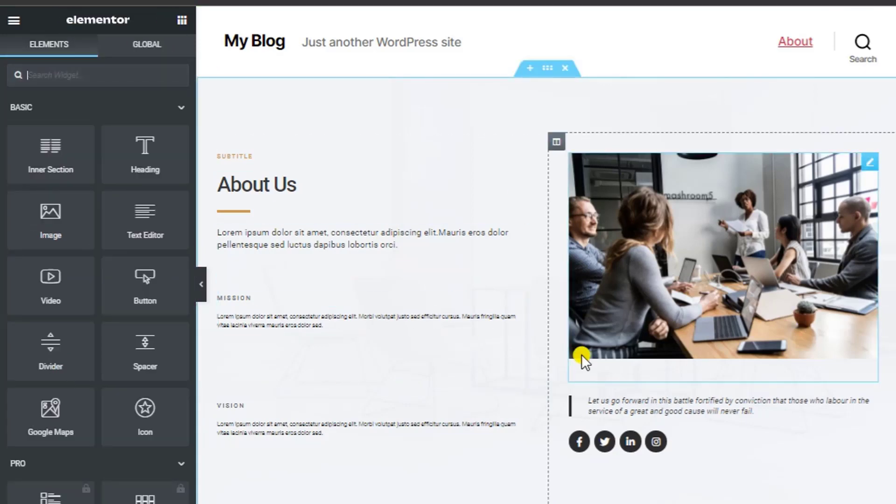